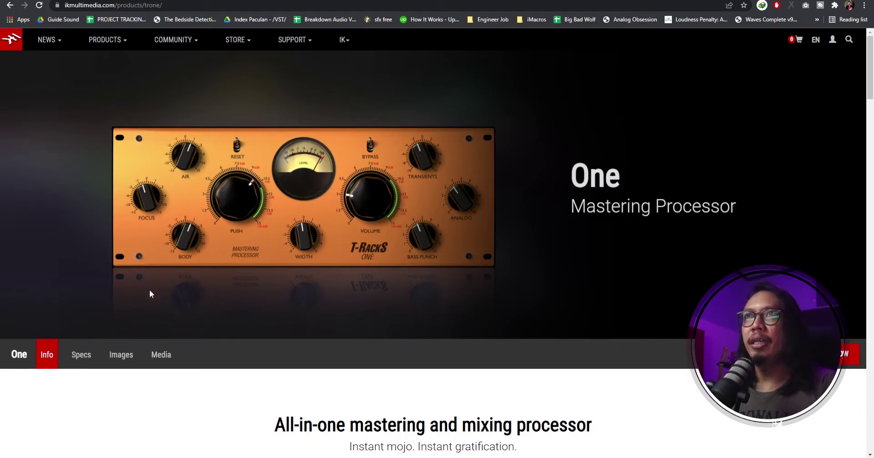
Step: Look over the introduction to the One Mastering Processor and its plug-in interface on the product page
{"action": "scroll", "coordinate": [783, 169], "scroll_direction": "down", "scroll_amount": 4}
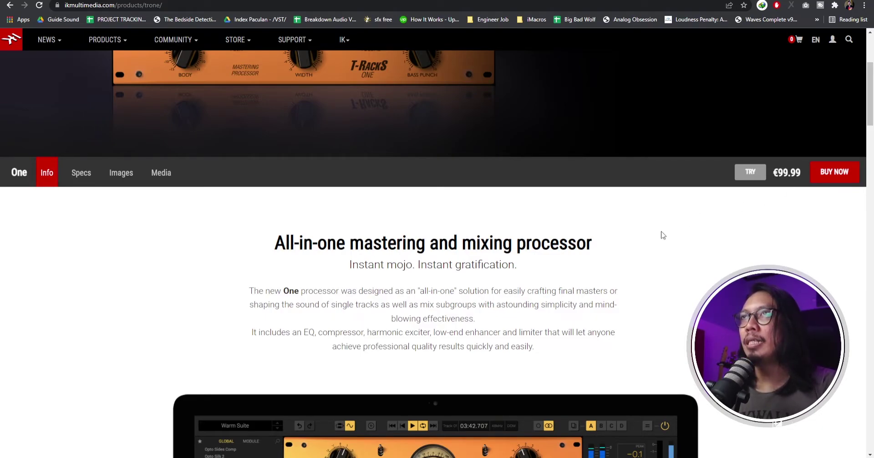
{"action": "scroll", "coordinate": [662, 234], "scroll_direction": "up", "scroll_amount": 4}
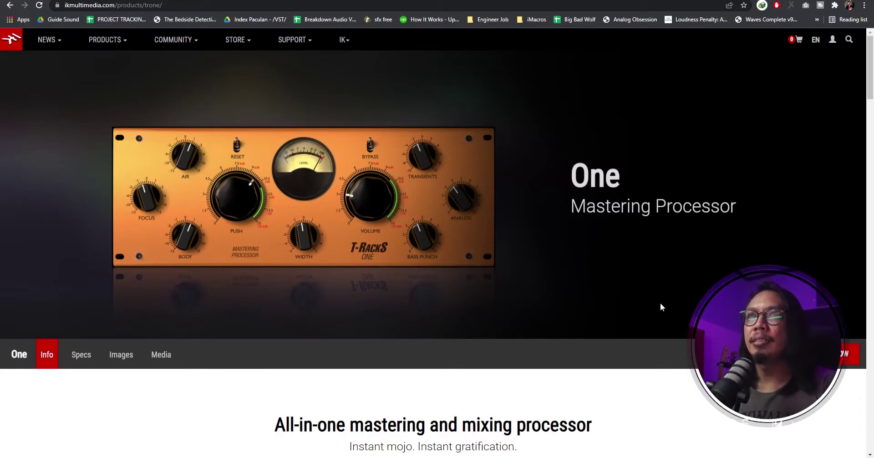
{"action": "scroll", "coordinate": [661, 305], "scroll_direction": "down", "scroll_amount": 1}
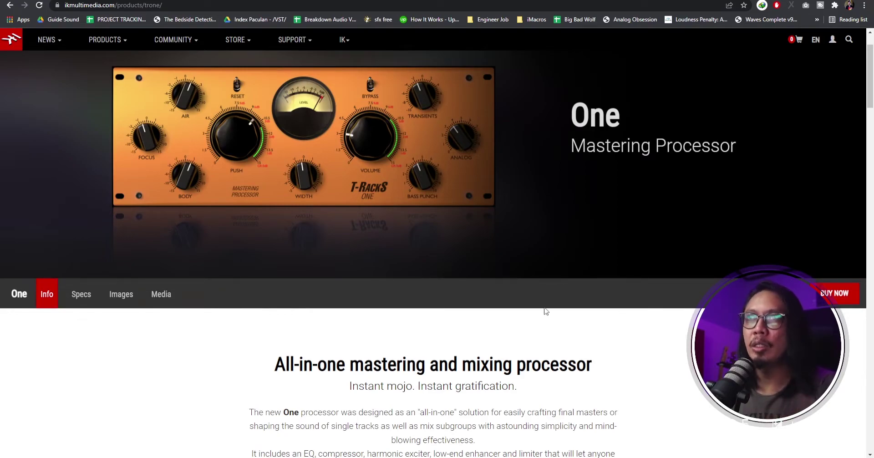
{"action": "scroll", "coordinate": [548, 312], "scroll_direction": "up", "scroll_amount": 1}
{"action": "scroll", "coordinate": [617, 360], "scroll_direction": "down", "scroll_amount": 3}
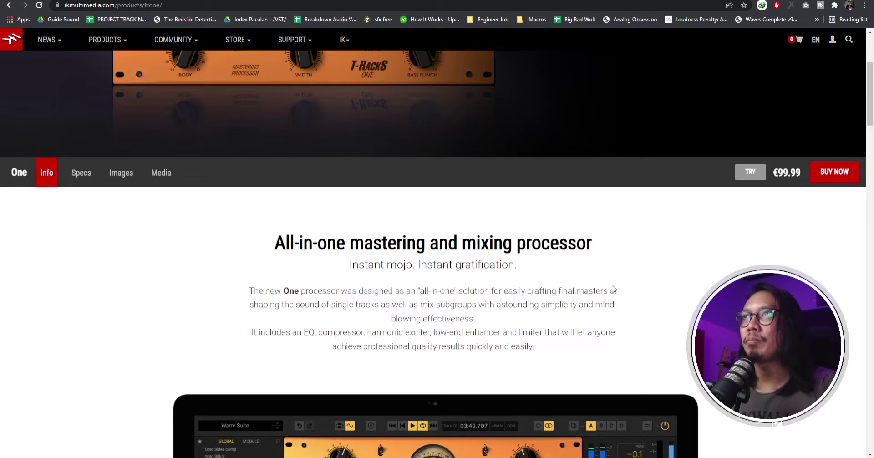
{"action": "scroll", "coordinate": [558, 302], "scroll_direction": "down", "scroll_amount": 1}
{"action": "scroll", "coordinate": [557, 300], "scroll_direction": "down", "scroll_amount": 1}
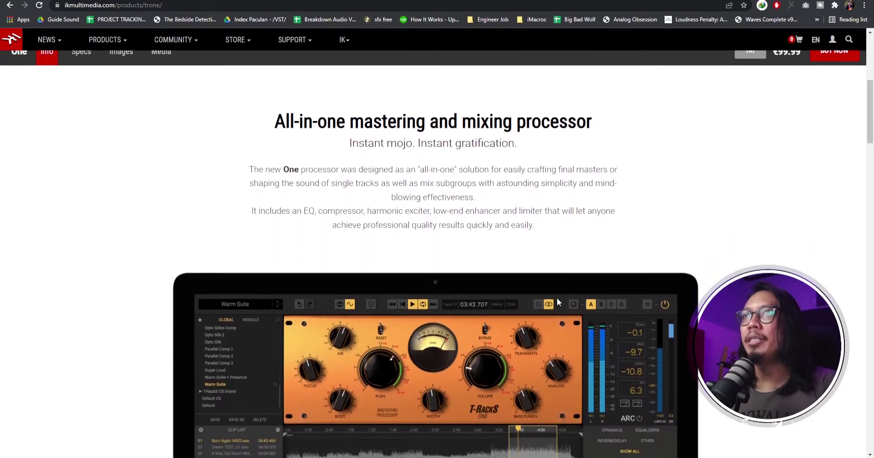
{"action": "scroll", "coordinate": [589, 291], "scroll_direction": "down", "scroll_amount": 2}
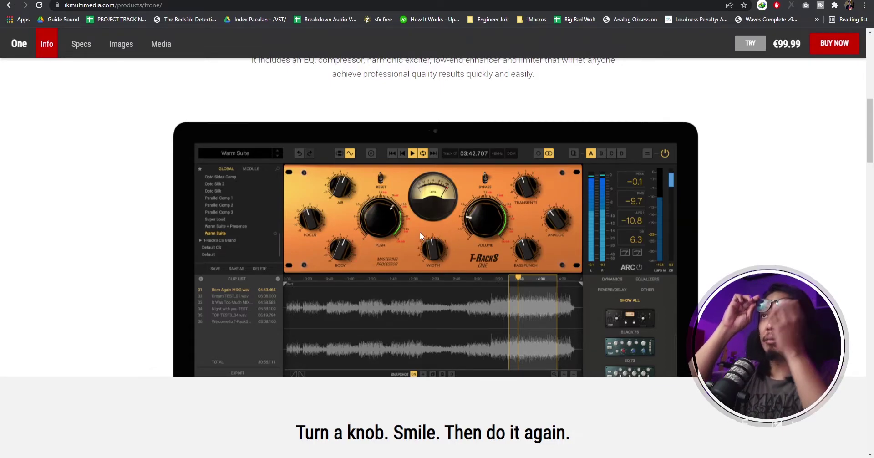
Step: Read the product page's control descriptions, related processors, Features list and Custom Shop section, ending back at the introduction
{"action": "scroll", "coordinate": [585, 279], "scroll_direction": "down", "scroll_amount": 7}
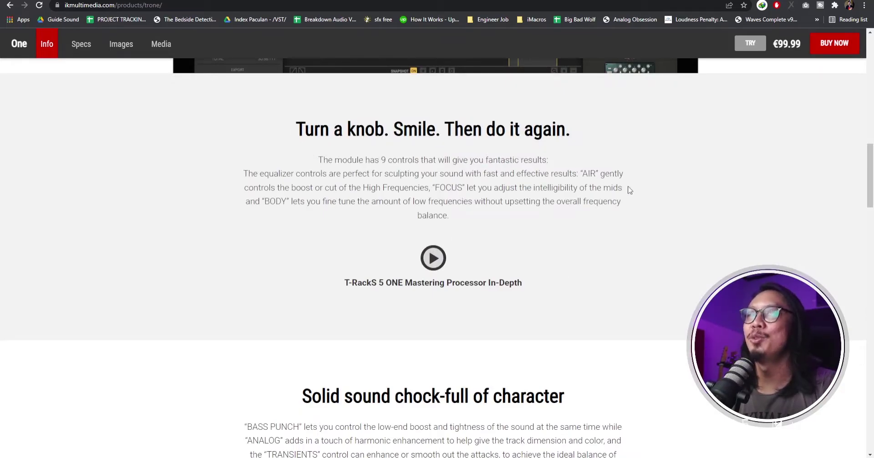
{"action": "scroll", "coordinate": [667, 248], "scroll_direction": "up", "scroll_amount": 4}
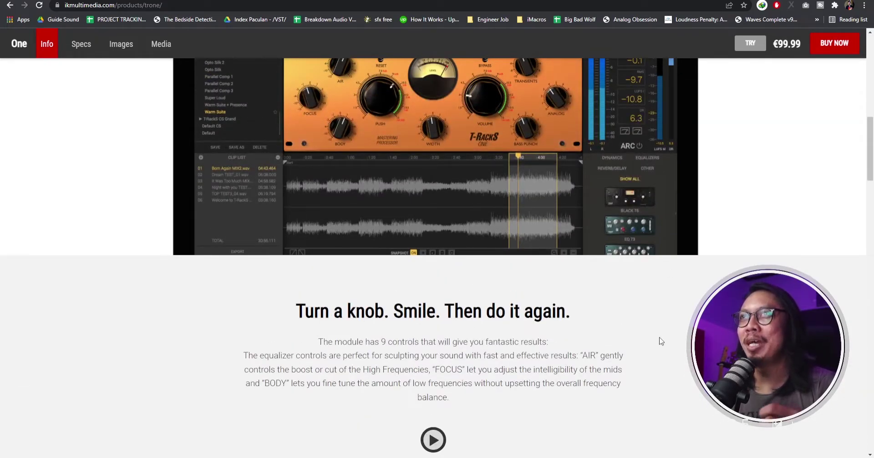
{"action": "scroll", "coordinate": [777, 423], "scroll_direction": "down", "scroll_amount": 8}
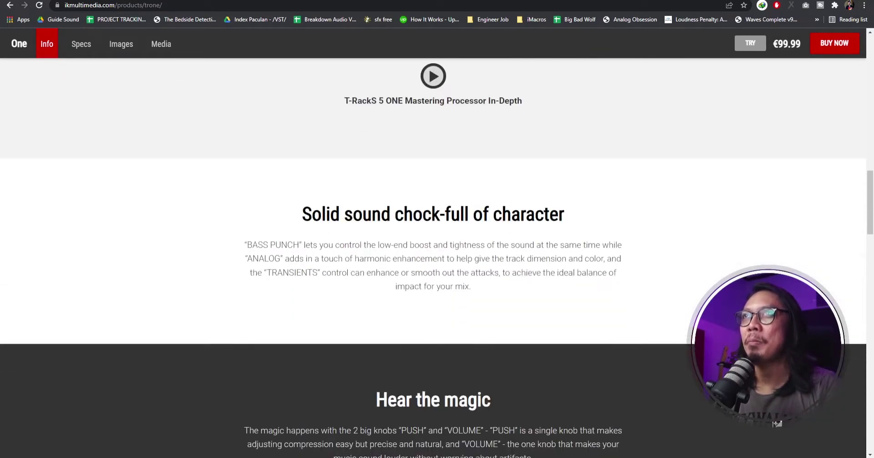
{"action": "scroll", "coordinate": [778, 424], "scroll_direction": "down", "scroll_amount": 10}
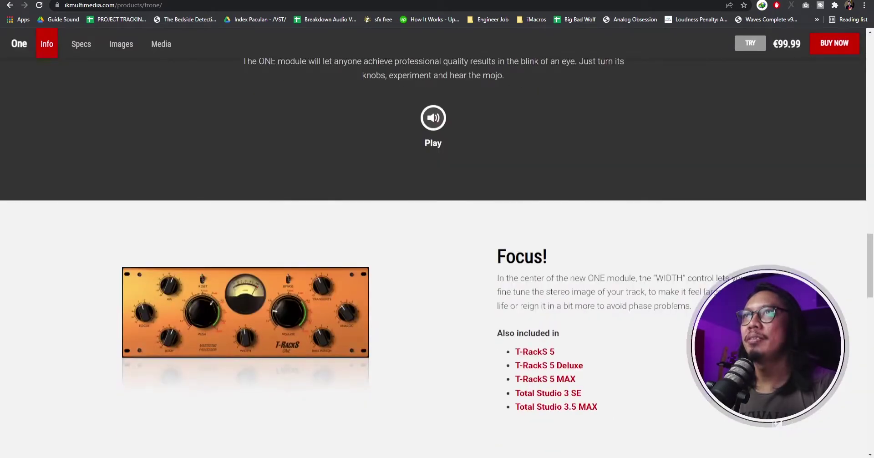
{"action": "scroll", "coordinate": [729, 365], "scroll_direction": "down", "scroll_amount": 4}
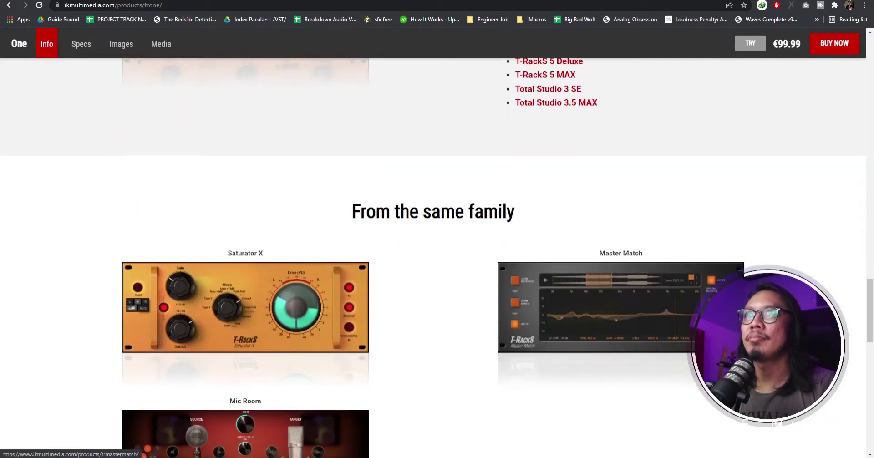
{"action": "scroll", "coordinate": [502, 263], "scroll_direction": "down", "scroll_amount": 10}
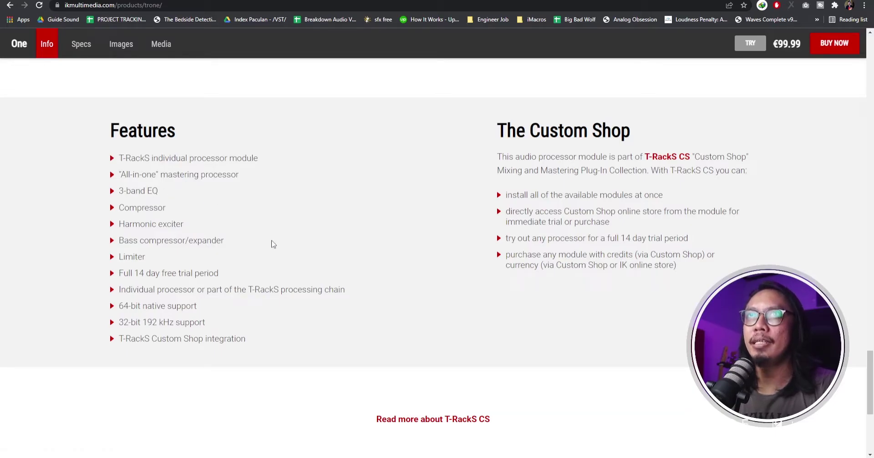
{"action": "scroll", "coordinate": [562, 239], "scroll_direction": "up", "scroll_amount": 10}
{"action": "scroll", "coordinate": [562, 240], "scroll_direction": "down", "scroll_amount": 1}
{"action": "scroll", "coordinate": [357, 263], "scroll_direction": "up", "scroll_amount": 15}
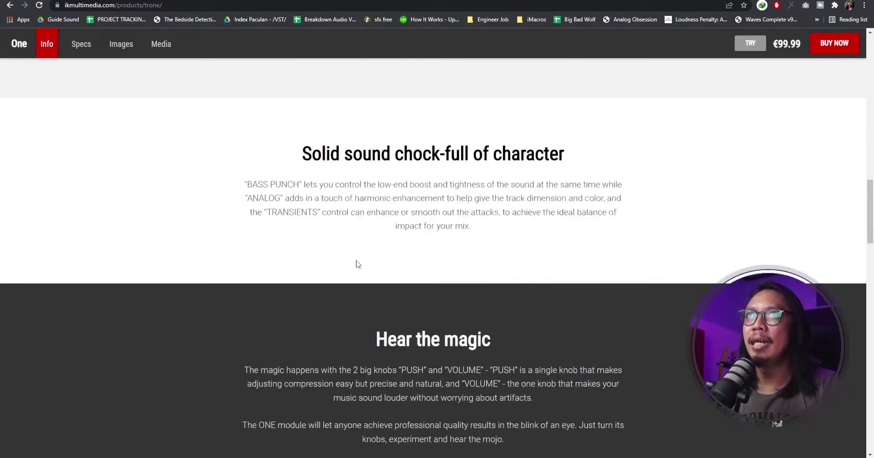
{"action": "scroll", "coordinate": [237, 242], "scroll_direction": "down", "scroll_amount": 8}
{"action": "scroll", "coordinate": [152, 314], "scroll_direction": "down", "scroll_amount": 15}
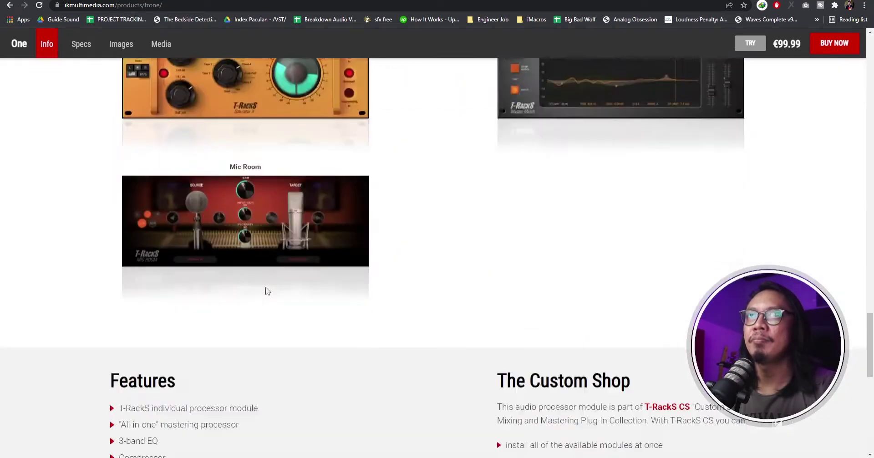
{"action": "scroll", "coordinate": [328, 279], "scroll_direction": "up", "scroll_amount": 8}
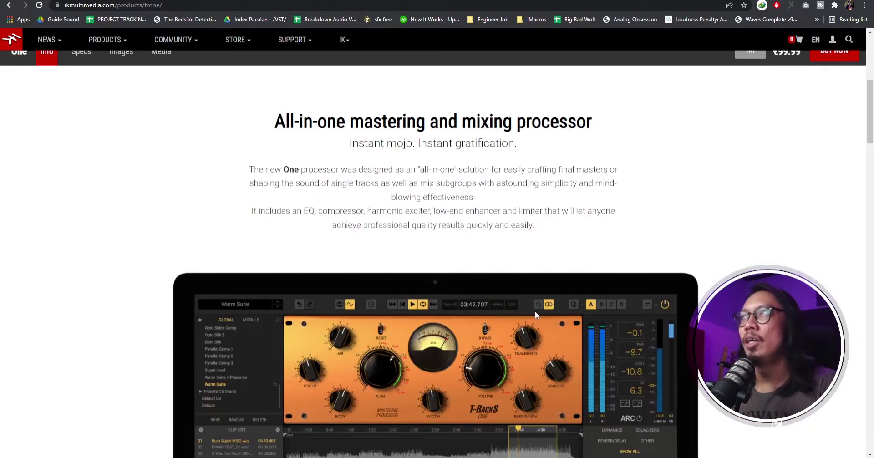
{"action": "scroll", "coordinate": [535, 310], "scroll_direction": "up", "scroll_amount": 5}
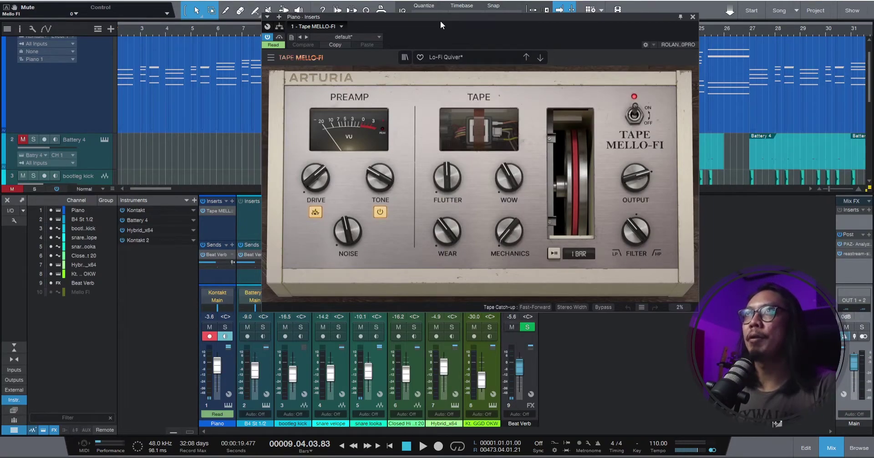
Step: In Studio One, search the Main channel's inserts for "tr5 one" and add the TR5 One plug-in
{"action": "left_click_drag", "start_coordinate": [439, 22], "coordinate": [462, 44]}
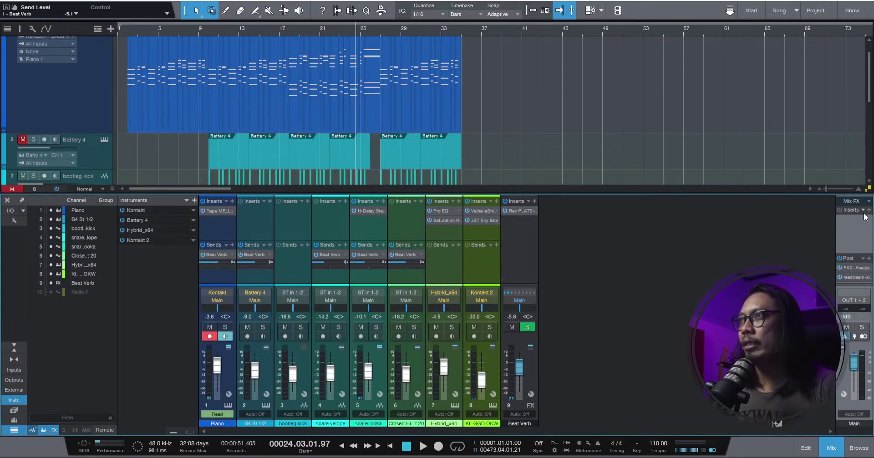
{"action": "left_click", "coordinate": [864, 210]}
{"action": "type", "text": "tra"}
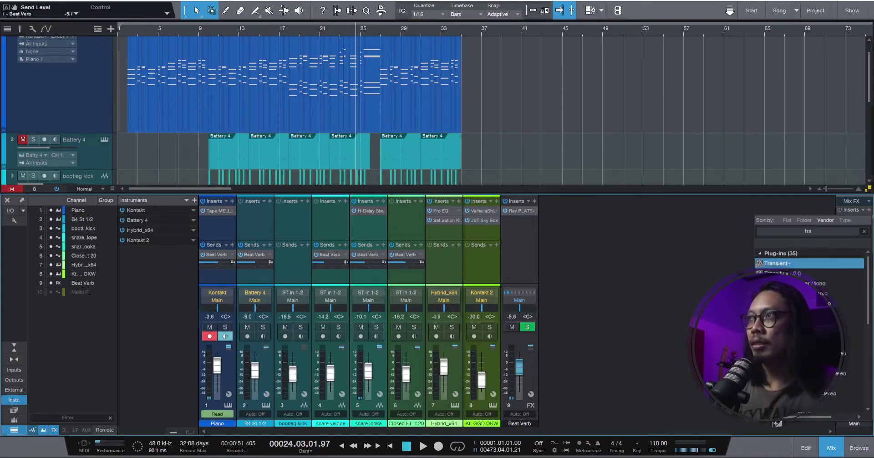
{"action": "type", "text": "cks One"}
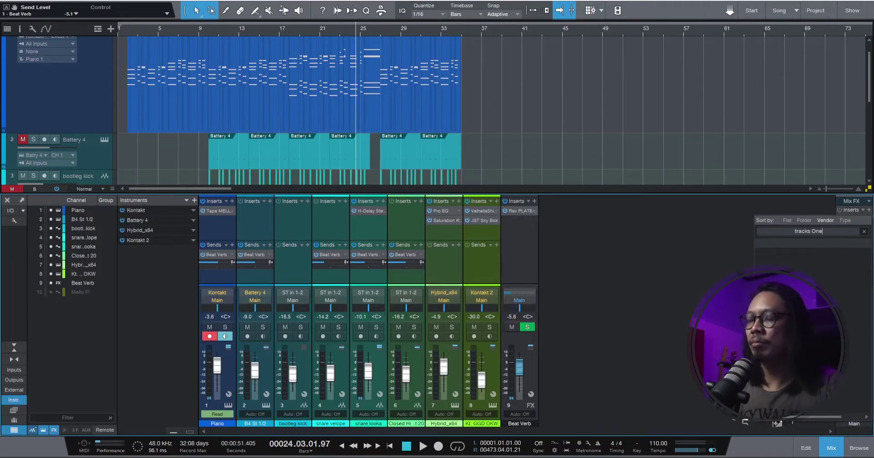
{"action": "key", "text": "BackSpace"}
{"action": "key", "text": "BackSpace"}
{"action": "key", "text": "BackSpace"}
{"action": "key", "text": "BackSpace"}
{"action": "type", "text": "5"}
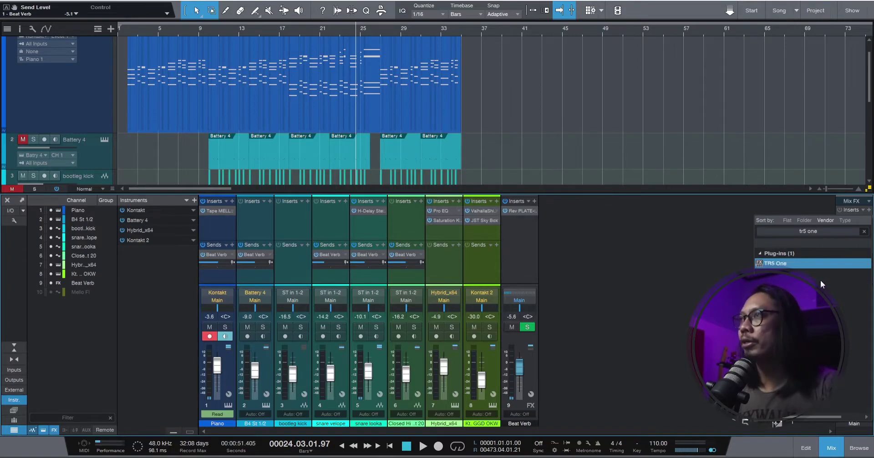
{"action": "double_click", "coordinate": [810, 262]}
Step: Reposition the T-RackS One plug-in window over the arrangement so its controls are clear of the Main channel
{"action": "left_click_drag", "start_coordinate": [600, 38], "coordinate": [574, 36]}
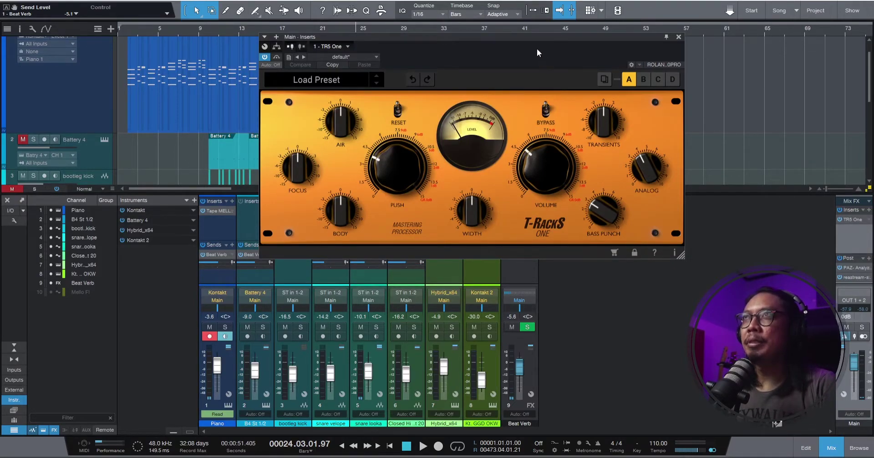
{"action": "left_click_drag", "start_coordinate": [506, 37], "coordinate": [493, 81]}
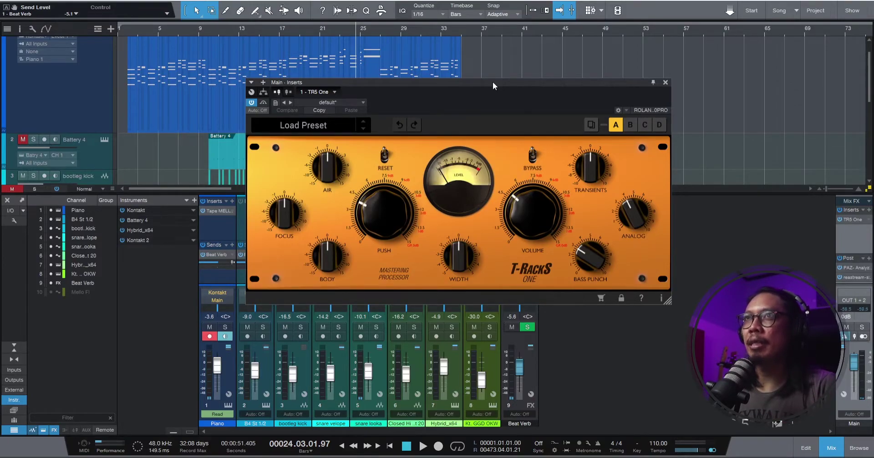
{"action": "mouse_move", "coordinate": [294, 213]}
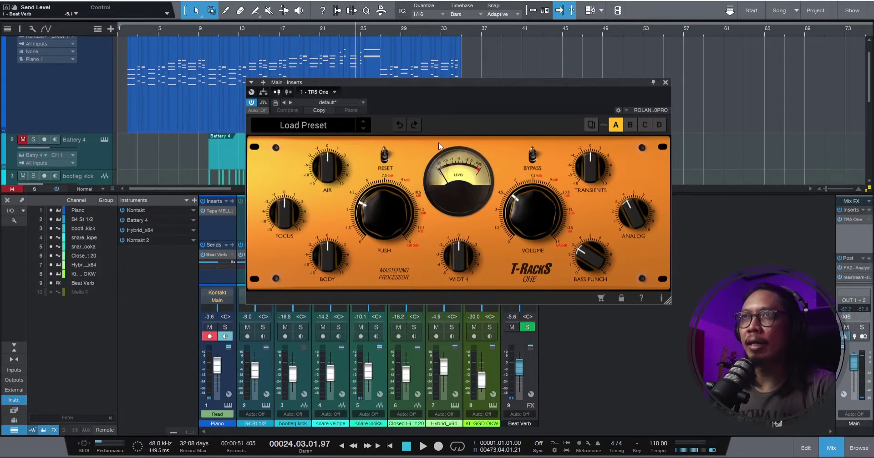
{"action": "left_click_drag", "start_coordinate": [464, 84], "coordinate": [428, 63]}
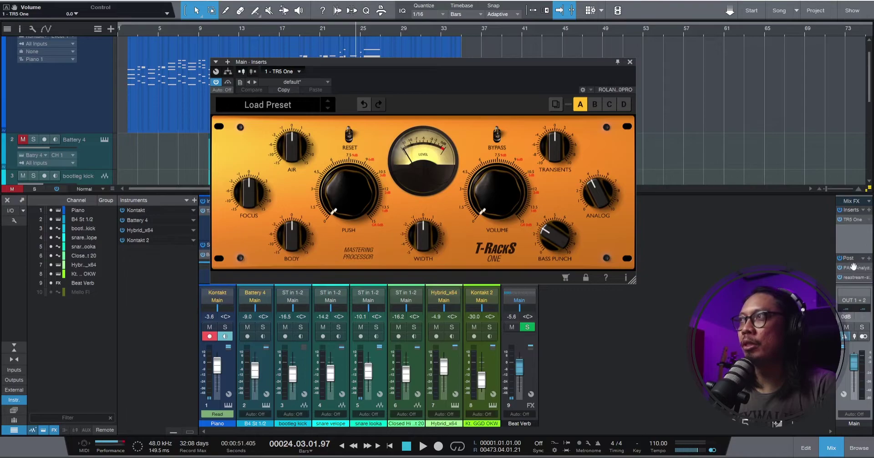
Step: Search the Main channel's inserts for "Spec" and add the Spectrum Meter after TR5 One
{"action": "left_click", "coordinate": [869, 211]}
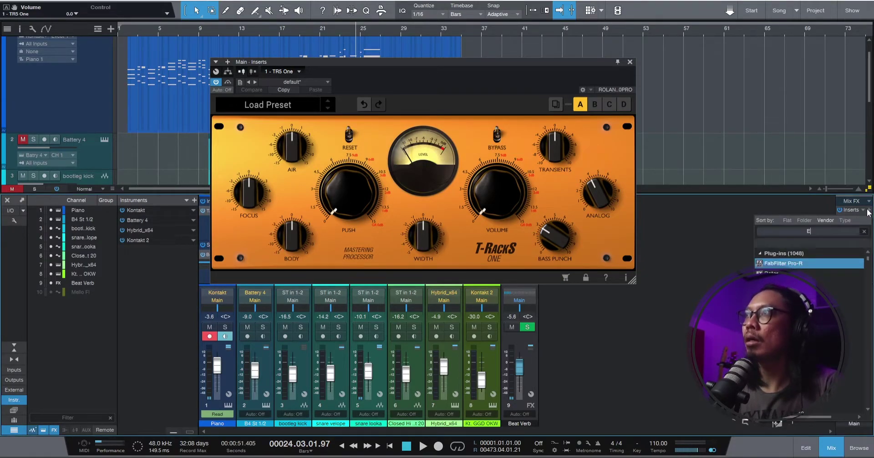
{"action": "key", "text": "BackSpace"}
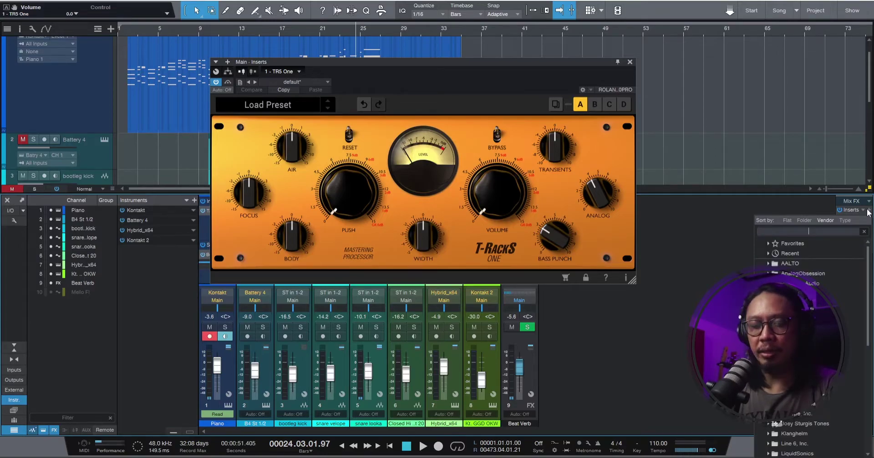
{"action": "type", "text": "Spec"}
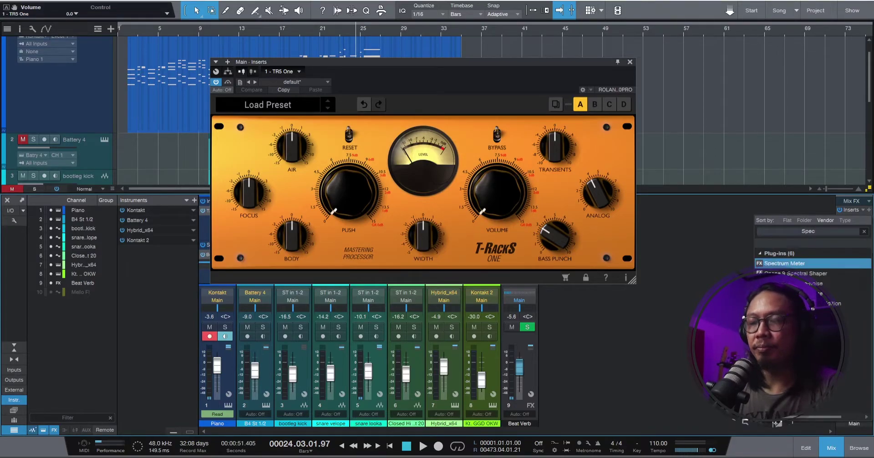
{"action": "key", "text": "Return"}
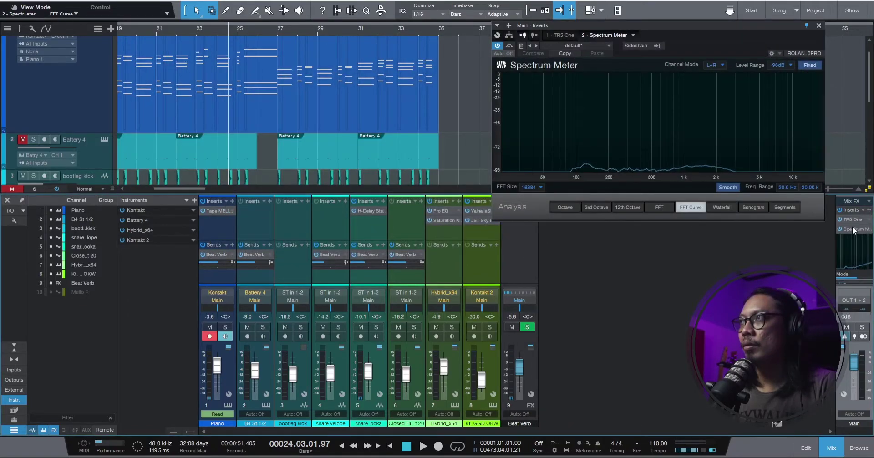
Step: Reopen the Spectrum Meter and the TR5 One plug-in from the Main inserts and arrange their windows side by side
{"action": "left_click", "coordinate": [852, 226]}
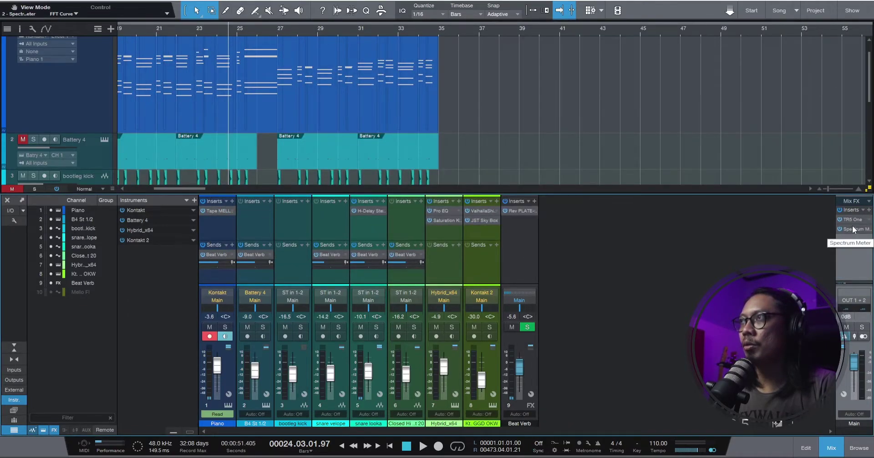
{"action": "left_click", "coordinate": [852, 225]}
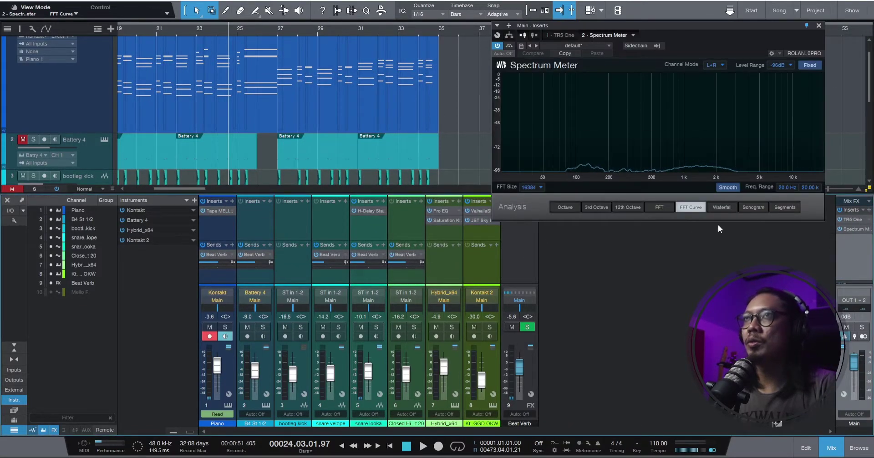
{"action": "left_click", "coordinate": [854, 219]}
{"action": "left_click_drag", "start_coordinate": [432, 66], "coordinate": [377, 93]}
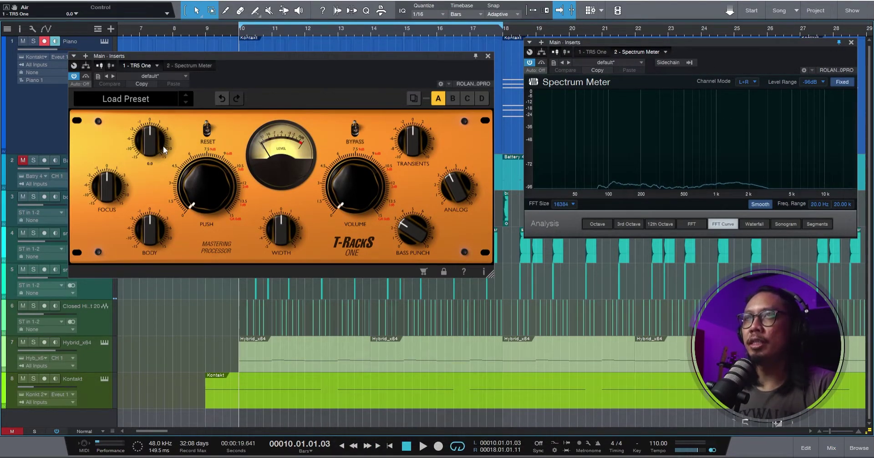
Step: Play the looped section and raise T-RackS One's Air control to 15.0, comparing the high frequencies on the Spectrum Meter
{"action": "key", "text": "space"}
{"action": "left_click_drag", "start_coordinate": [158, 149], "coordinate": [168, 82]}
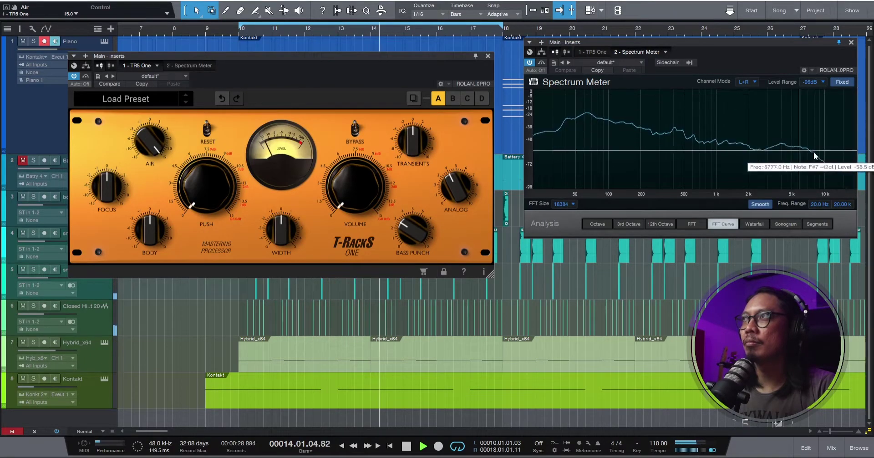
{"action": "mouse_move", "coordinate": [145, 142]}
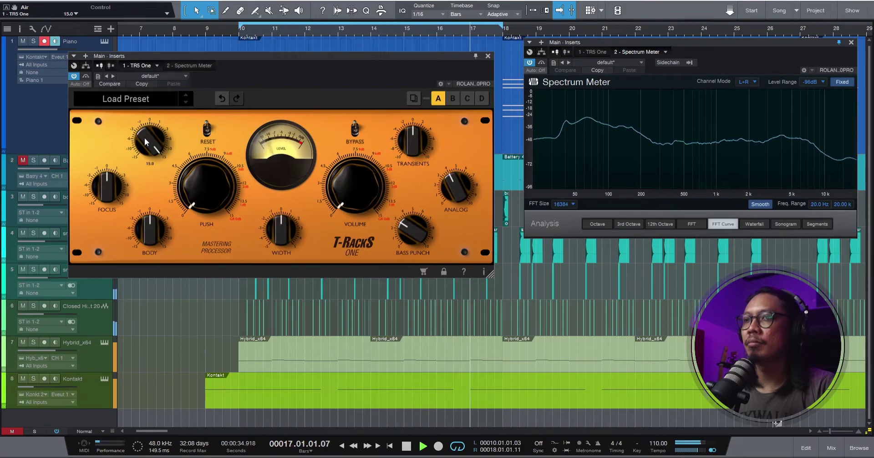
Step: Turn the Air control down during playback, stop the song and reset Air to 0.0
{"action": "left_click_drag", "start_coordinate": [144, 138], "coordinate": [135, 176]}
{"action": "key", "text": "space"}
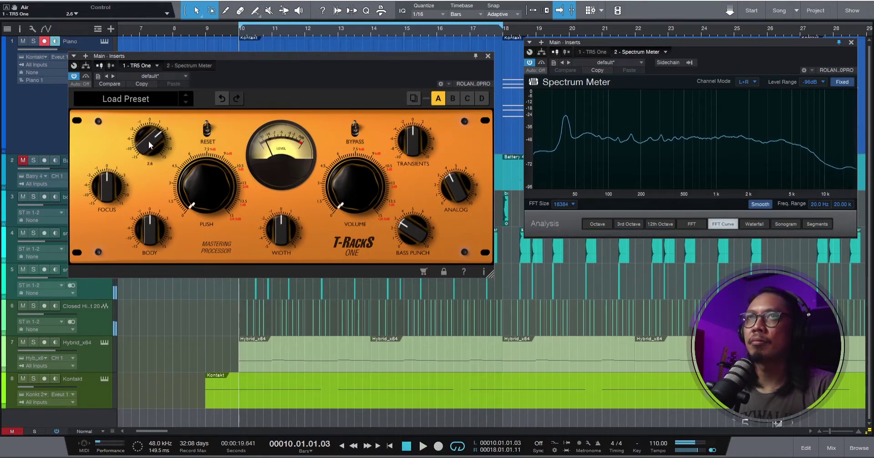
{"action": "double_click", "coordinate": [149, 146]}
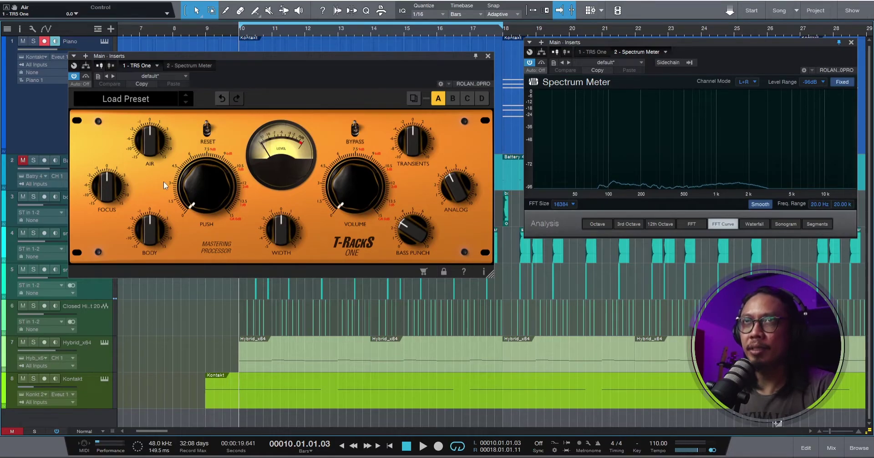
Step: Play the looped section, raise T-RackS One's Air control to 4.3 and reposition the plug-in window
{"action": "key", "text": "space"}
{"action": "left_click_drag", "start_coordinate": [155, 146], "coordinate": [161, 126]}
{"action": "scroll", "coordinate": [160, 126], "scroll_direction": "up", "scroll_amount": 1}
{"action": "scroll", "coordinate": [160, 127], "scroll_direction": "up", "scroll_amount": 5}
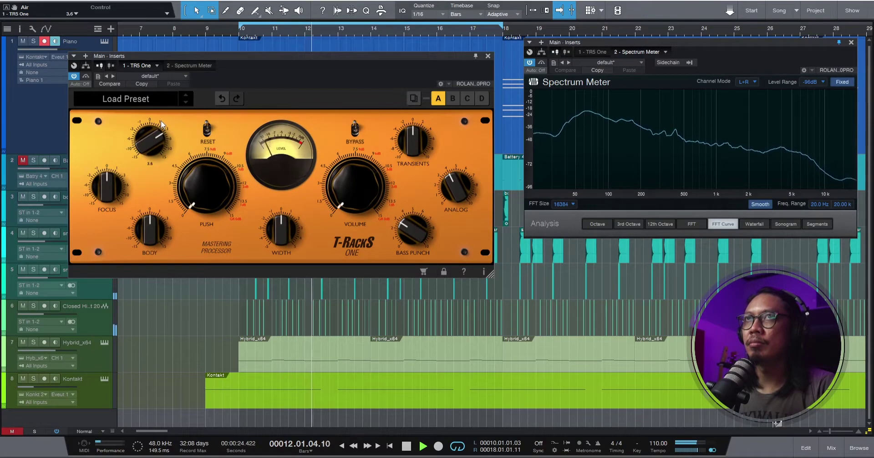
{"action": "left_click_drag", "start_coordinate": [203, 56], "coordinate": [270, 35]}
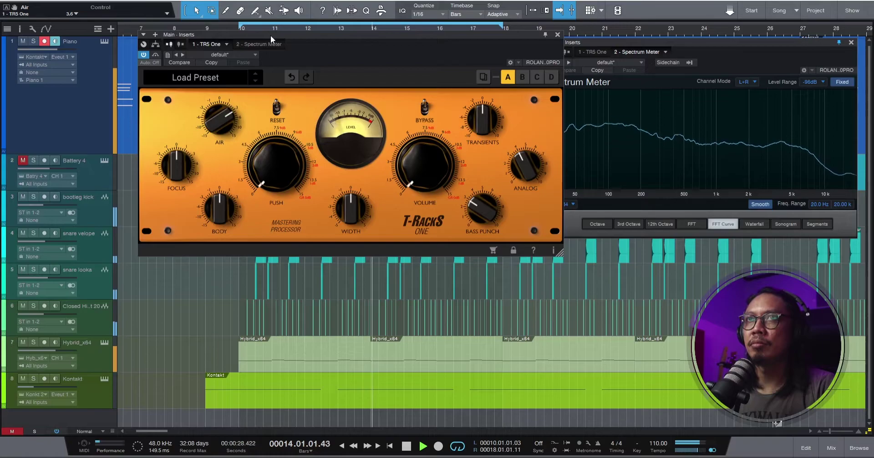
{"action": "mouse_move", "coordinate": [122, 314]}
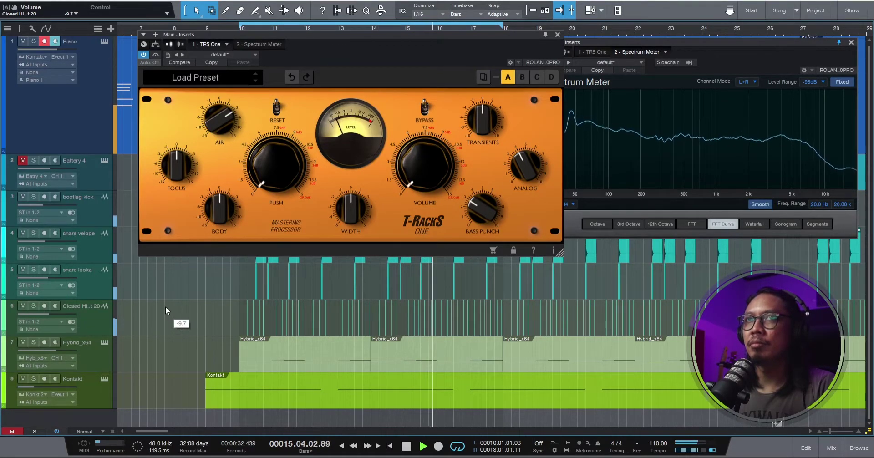
{"action": "mouse_move", "coordinate": [225, 114]}
{"action": "left_click_drag", "start_coordinate": [225, 113], "coordinate": [226, 117]}
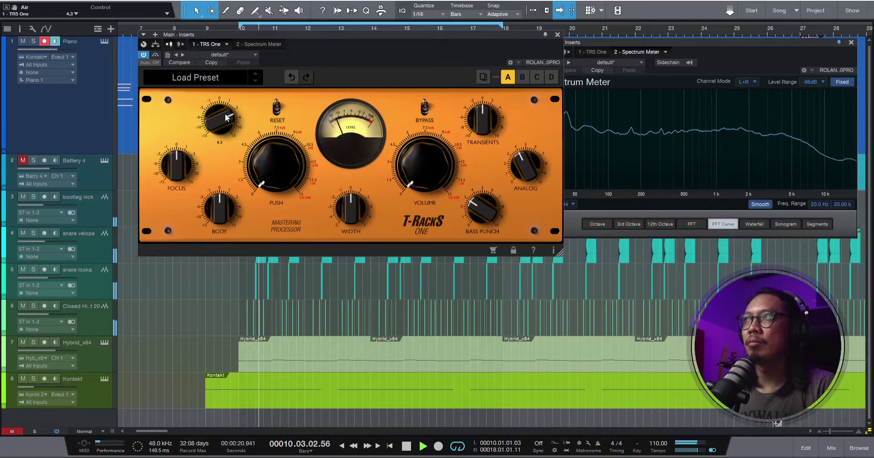
Step: Set Focus to about 2, Air to 2.2 and Body to 0.2 during playback, and stop the song
{"action": "left_click_drag", "start_coordinate": [173, 162], "coordinate": [195, 162]}
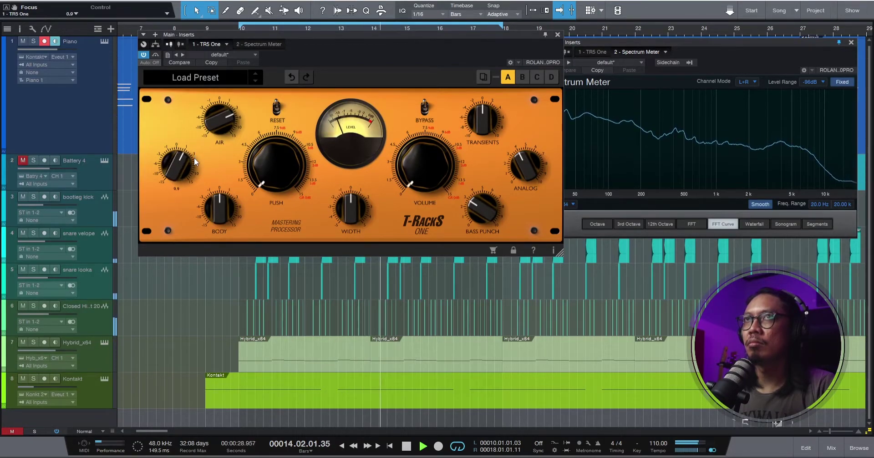
{"action": "left_click_drag", "start_coordinate": [212, 120], "coordinate": [215, 130]}
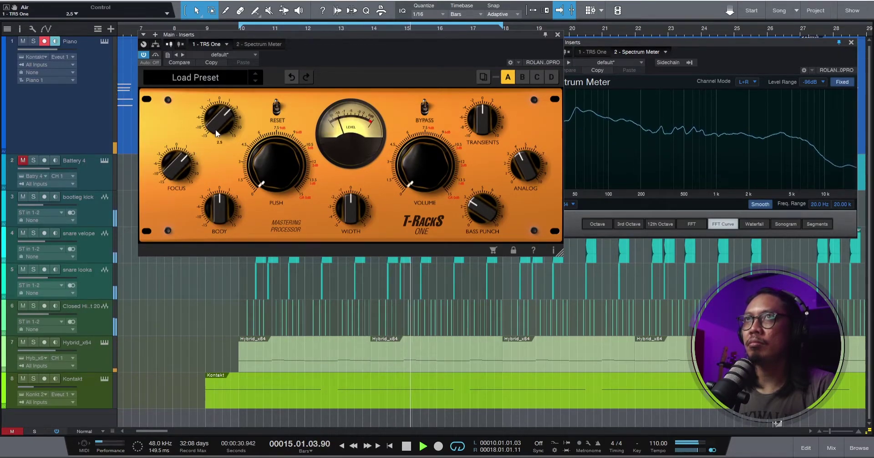
{"action": "mouse_move", "coordinate": [220, 219]}
{"action": "left_mouse_down"}
{"action": "mouse_move", "coordinate": [226, 193]}
{"action": "mouse_move", "coordinate": [226, 218]}
{"action": "left_mouse_up"}
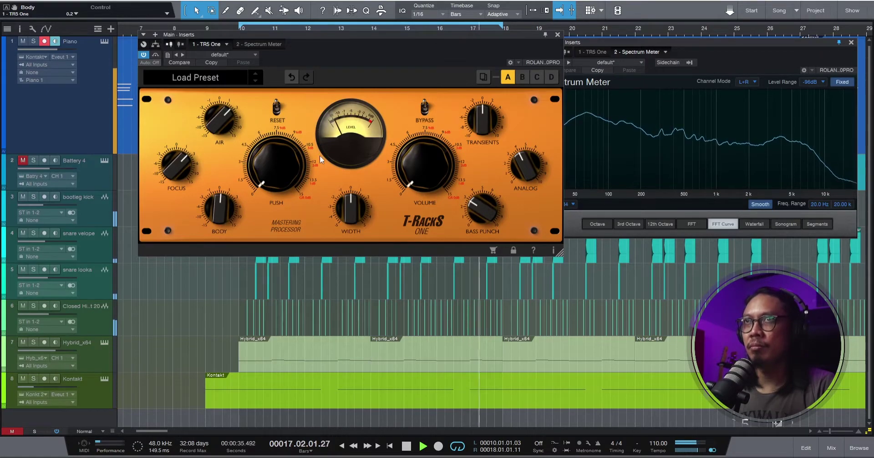
{"action": "key", "text": "space"}
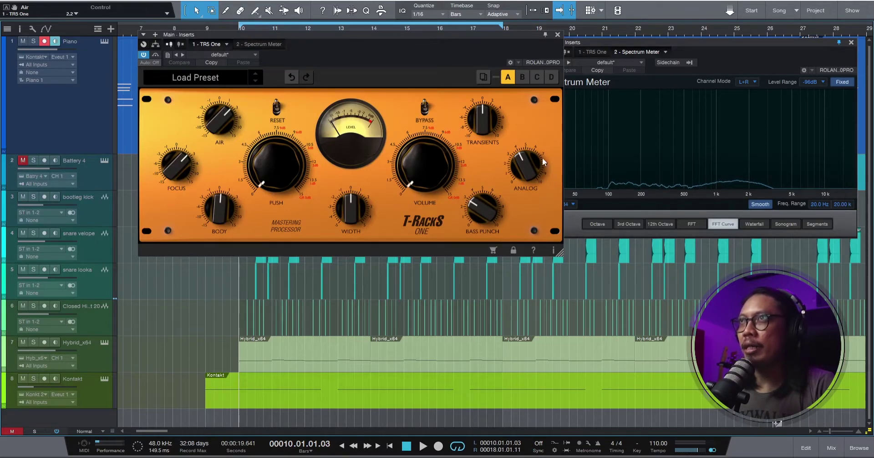
Step: Set Bass Punch to 4.0, audition it on the looped section and move the plug-in window clear of the Spectrum Meter
{"action": "key", "text": "space"}
{"action": "left_click_drag", "start_coordinate": [479, 211], "coordinate": [487, 195]}
{"action": "key", "text": "space"}
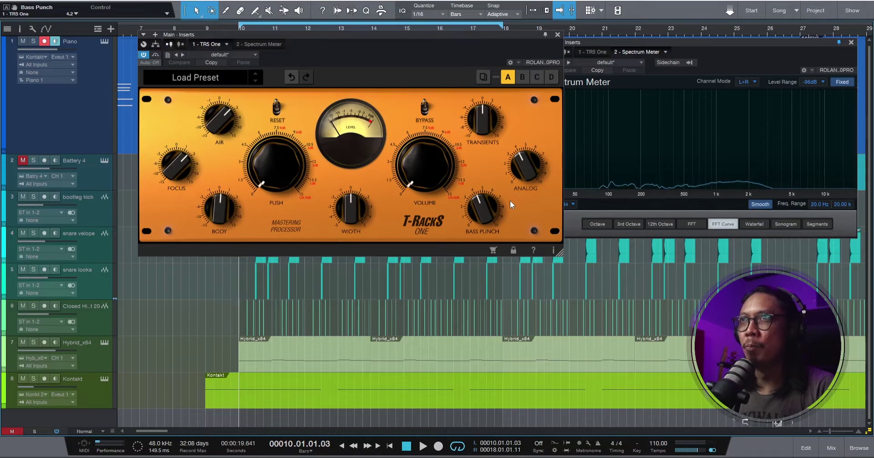
{"action": "left_click_drag", "start_coordinate": [493, 217], "coordinate": [486, 209]}
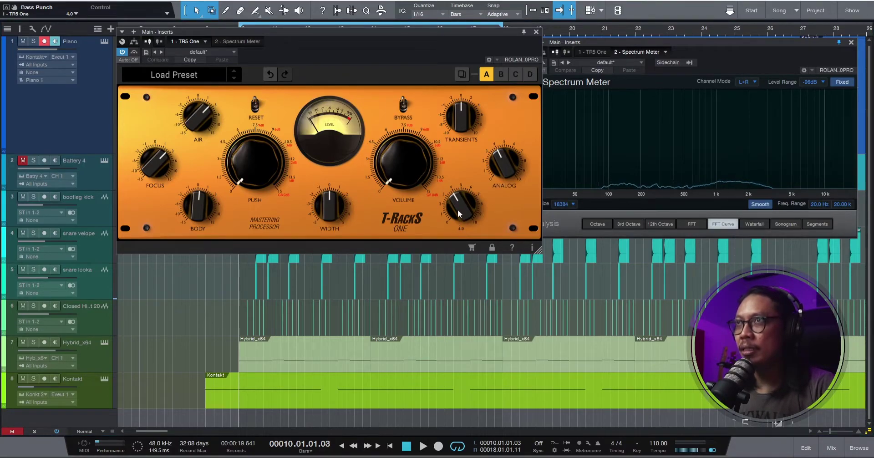
{"action": "key", "text": "space"}
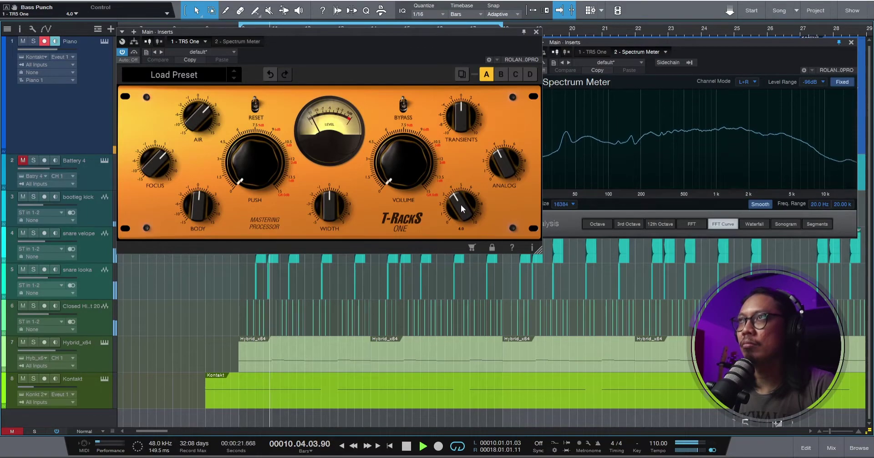
{"action": "left_click_drag", "start_coordinate": [474, 36], "coordinate": [432, 34]}
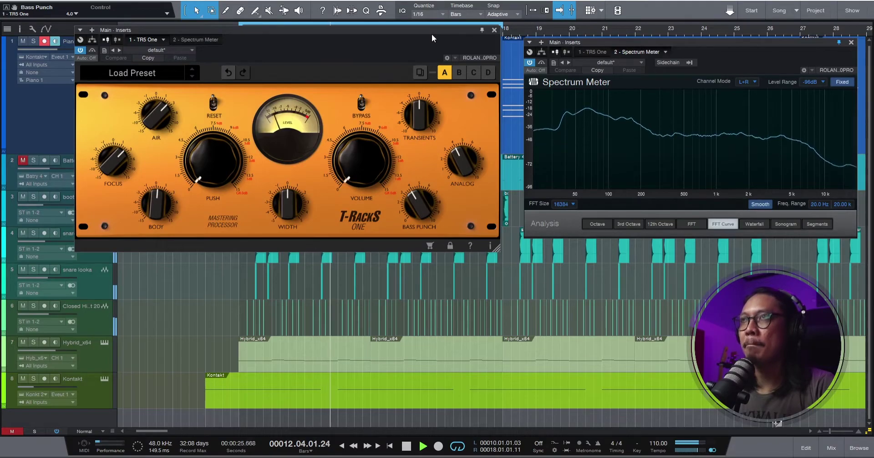
{"action": "key", "text": "space"}
Step: Sweep the Analog control between 0 and 10 and return it to 0.0, comparing the noise floor on the Spectrum Meter
{"action": "mouse_move", "coordinate": [460, 166]}
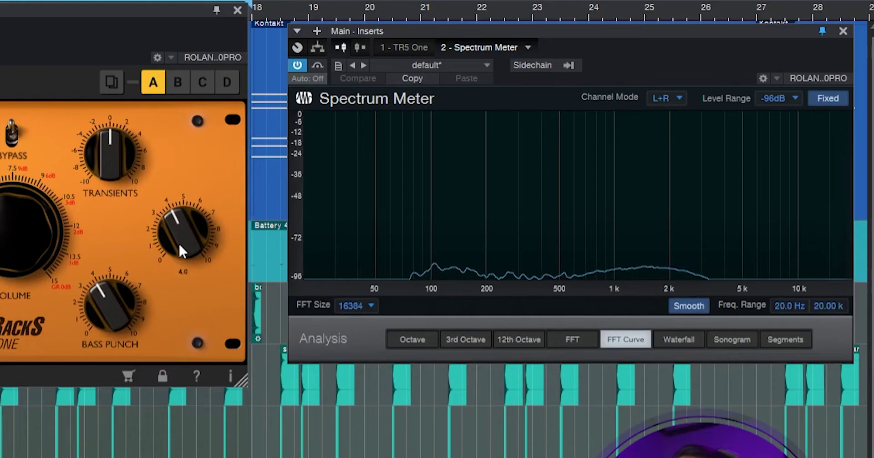
{"action": "left_click_drag", "start_coordinate": [460, 166], "coordinate": [464, 99]}
{"action": "left_click_drag", "start_coordinate": [184, 228], "coordinate": [198, 382]}
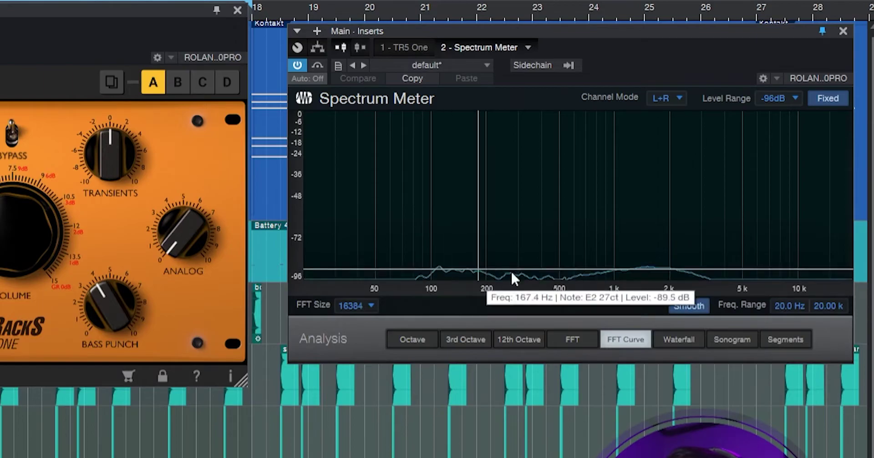
{"action": "left_click_drag", "start_coordinate": [178, 246], "coordinate": [187, 26]}
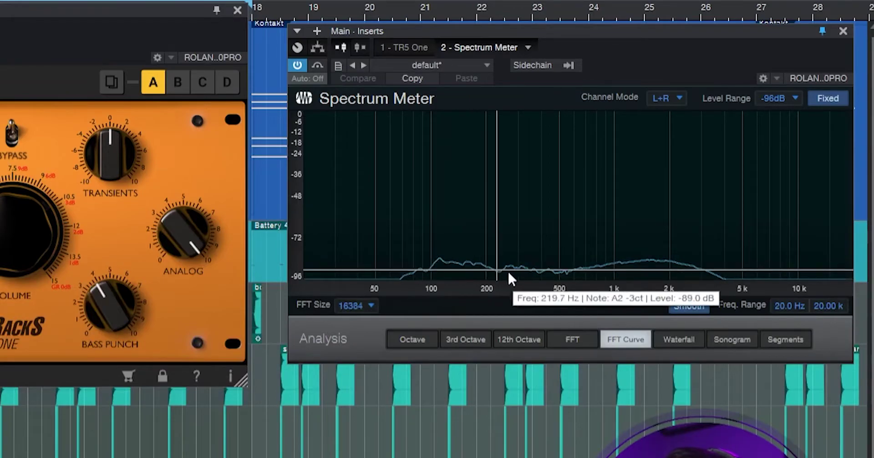
{"action": "left_click_drag", "start_coordinate": [187, 228], "coordinate": [199, 433]}
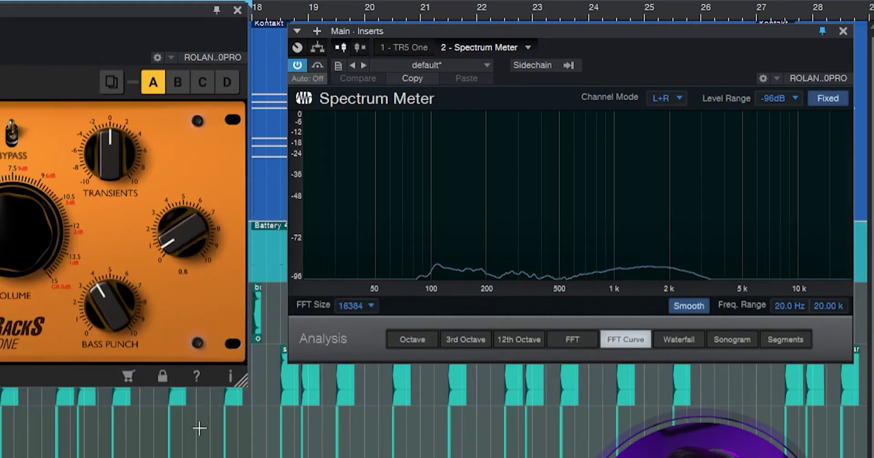
{"action": "mouse_move", "coordinate": [184, 246]}
{"action": "left_mouse_down"}
{"action": "mouse_move", "coordinate": [184, 268]}
{"action": "mouse_move", "coordinate": [178, 244]}
{"action": "left_mouse_up"}
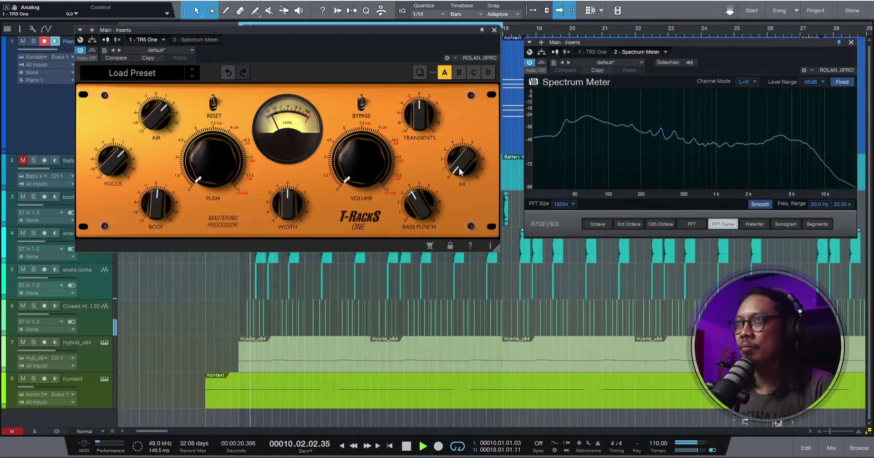
Step: Set the Analog control to 6.7 while auditioning the looped section, and stop playback
{"action": "left_click_drag", "start_coordinate": [459, 167], "coordinate": [467, 107]}
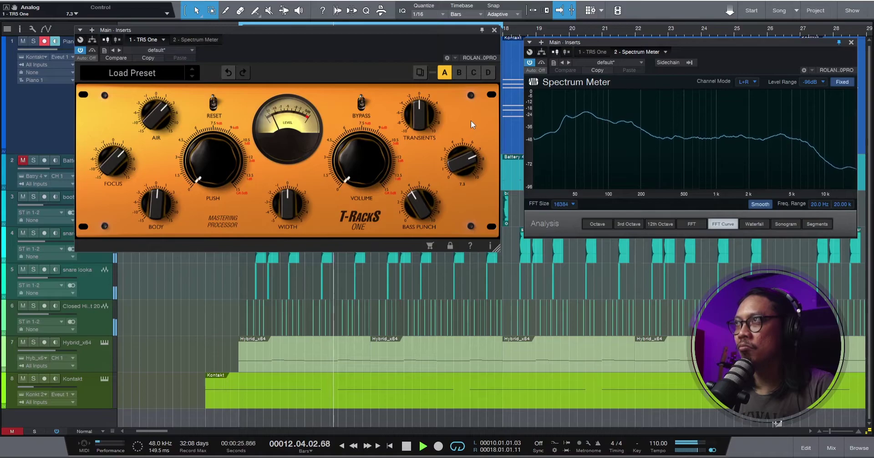
{"action": "left_click_drag", "start_coordinate": [464, 159], "coordinate": [471, 114]}
{"action": "key", "text": "space"}
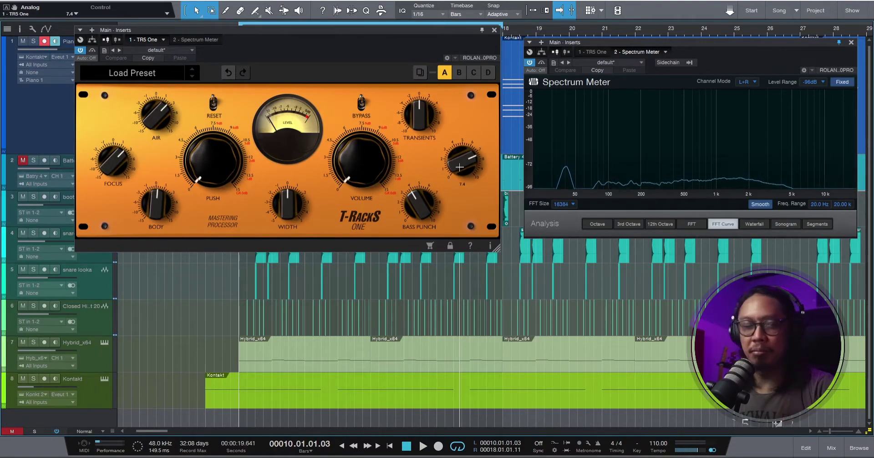
{"action": "left_click_drag", "start_coordinate": [460, 167], "coordinate": [459, 157]}
{"action": "key", "text": "space"}
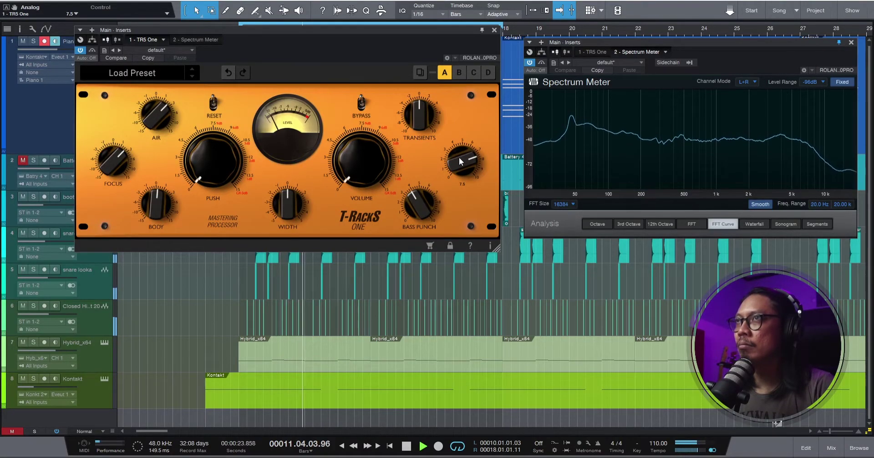
{"action": "left_click_drag", "start_coordinate": [460, 156], "coordinate": [462, 166]}
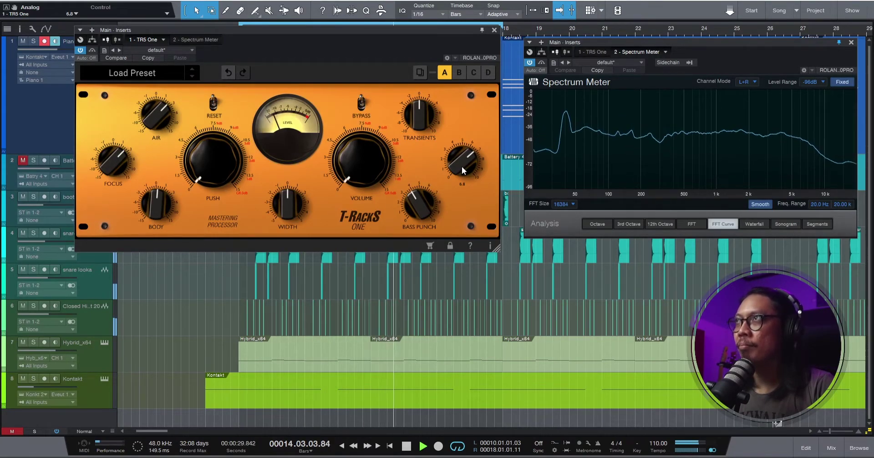
{"action": "key", "text": "space"}
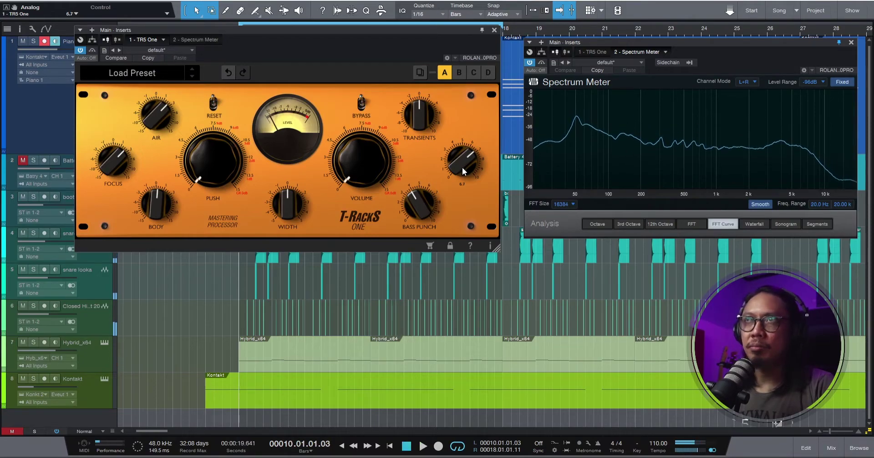
{"action": "left_click_drag", "start_coordinate": [463, 167], "coordinate": [454, 165]}
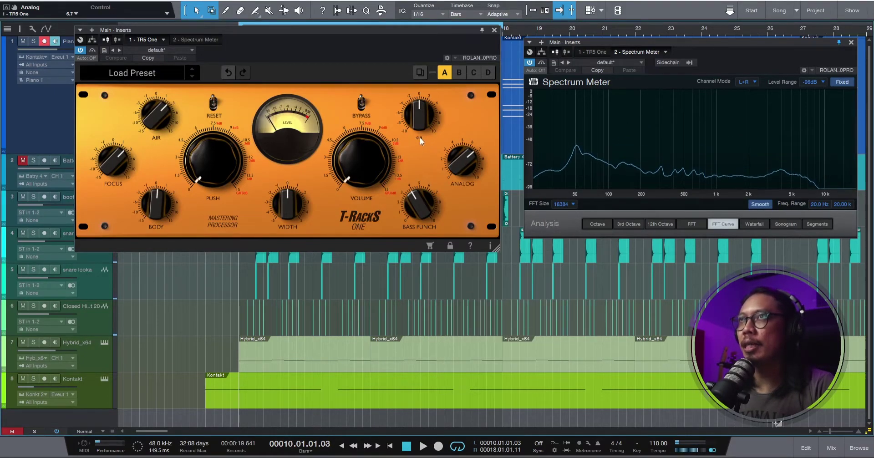
Step: Play the loop, raise the Transients control to 6.2 to hear its effect, and stop playback
{"action": "key", "text": "space"}
{"action": "left_click_drag", "start_coordinate": [423, 116], "coordinate": [432, 83]}
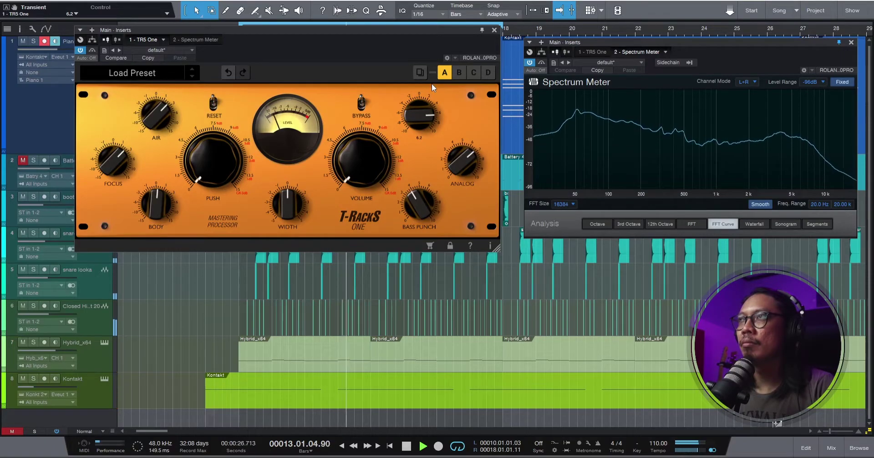
{"action": "key", "text": "space"}
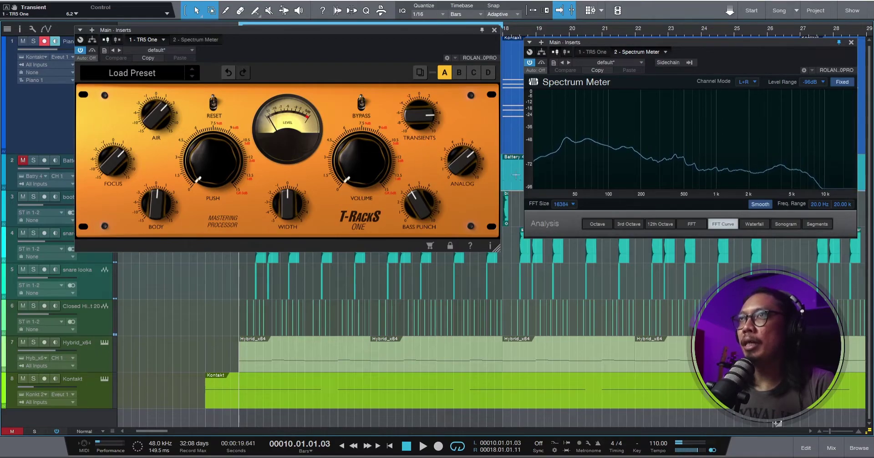
{"action": "mouse_move", "coordinate": [454, 171]}
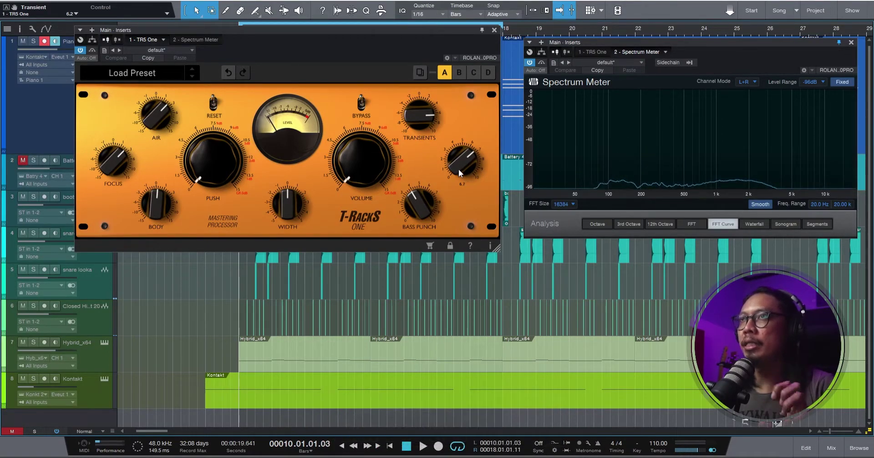
{"action": "mouse_move", "coordinate": [415, 116]}
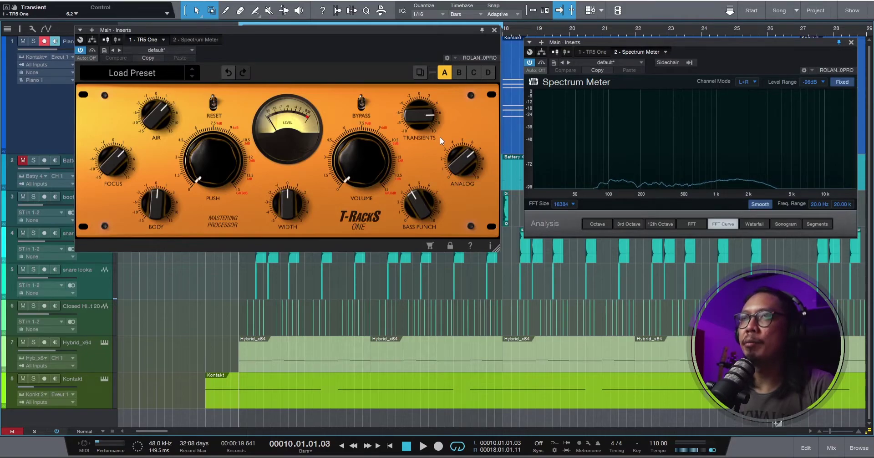
Step: Save the song and set the Transients control to -2.0, auditioning it on the looped section
{"action": "left_click_drag", "start_coordinate": [430, 127], "coordinate": [413, 154]}
{"action": "key", "text": "ctrl+s"}
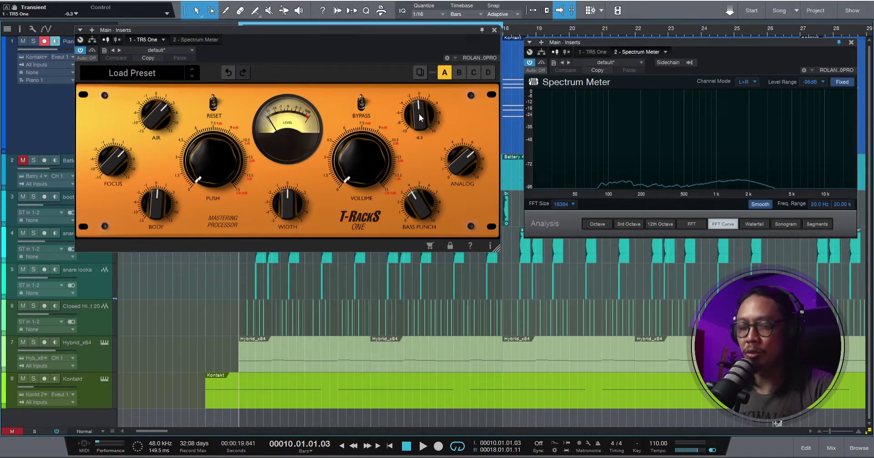
{"action": "left_click_drag", "start_coordinate": [419, 118], "coordinate": [436, 124]}
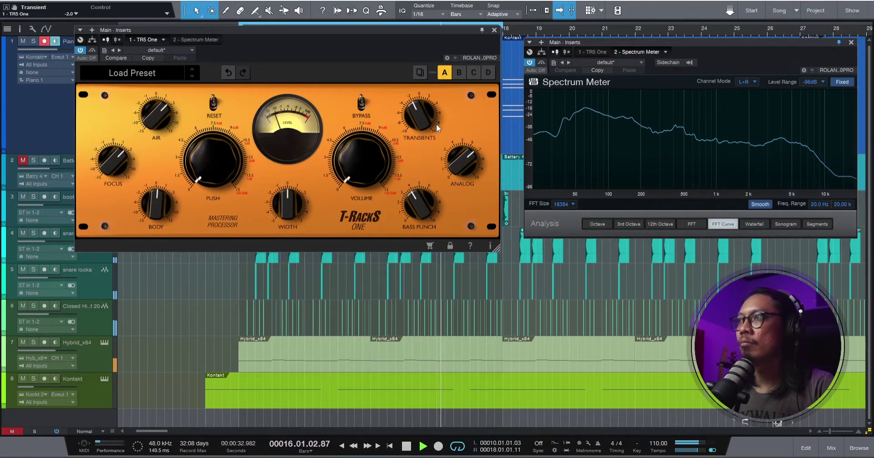
{"action": "key", "text": "space"}
{"action": "mouse_move", "coordinate": [416, 113]}
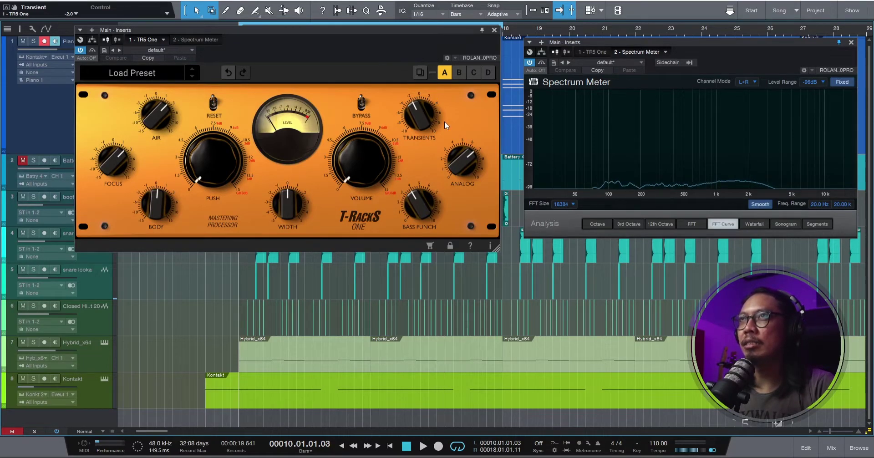
Step: Open the mixer and add a Level Meter after the Spectrum Meter in the Main channel's inserts
{"action": "mouse_move", "coordinate": [675, 136]}
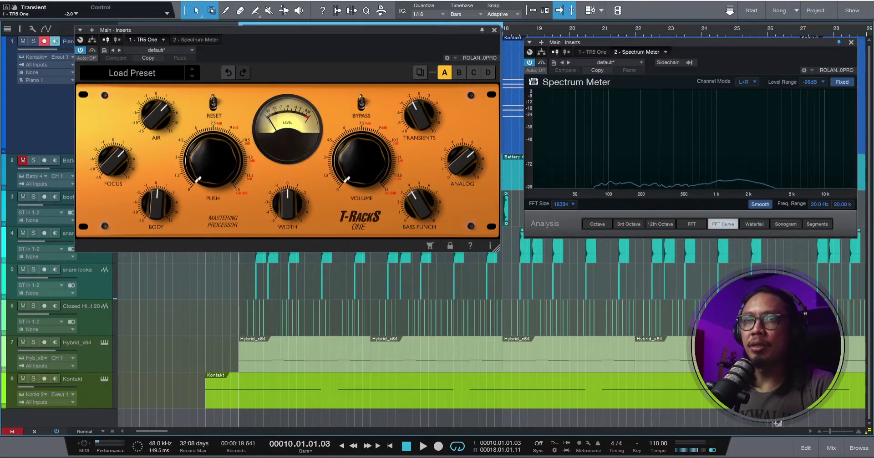
{"action": "mouse_move", "coordinate": [176, 457]}
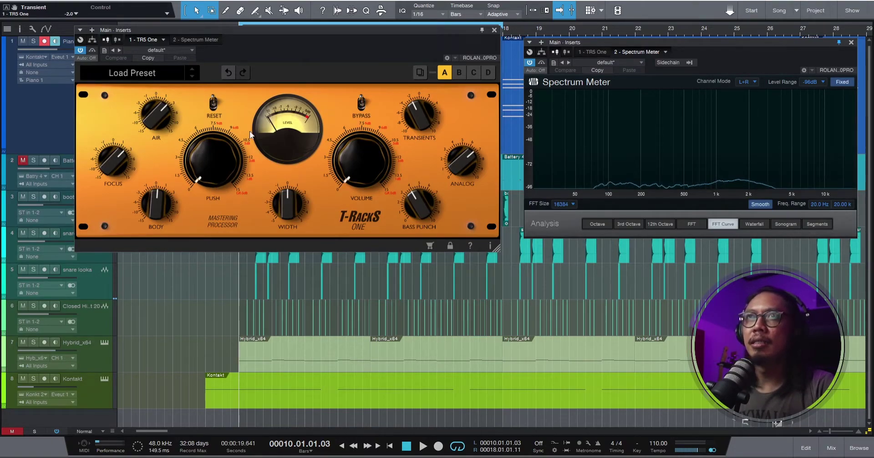
{"action": "key", "text": "F3"}
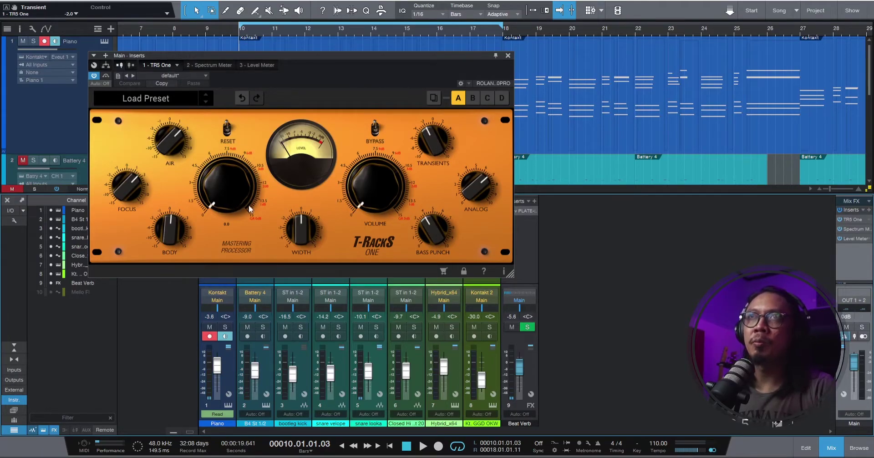
Step: Raise T-RackS One's Push control to about 4
{"action": "mouse_move", "coordinate": [231, 203]}
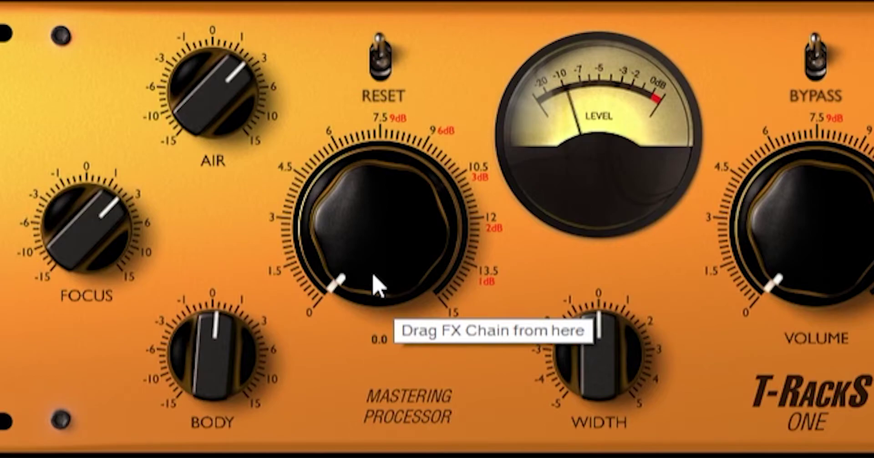
{"action": "left_click_drag", "start_coordinate": [225, 206], "coordinate": [225, 203]}
{"action": "left_click_drag", "start_coordinate": [378, 272], "coordinate": [382, 171]}
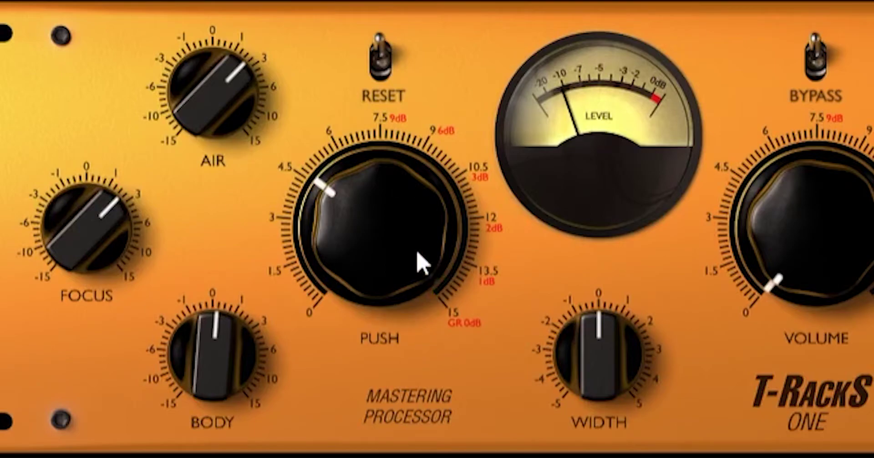
Step: Raise the Push control to 5.6, audition the loop, and increase Push to 7.6
{"action": "left_click_drag", "start_coordinate": [348, 250], "coordinate": [345, 223]}
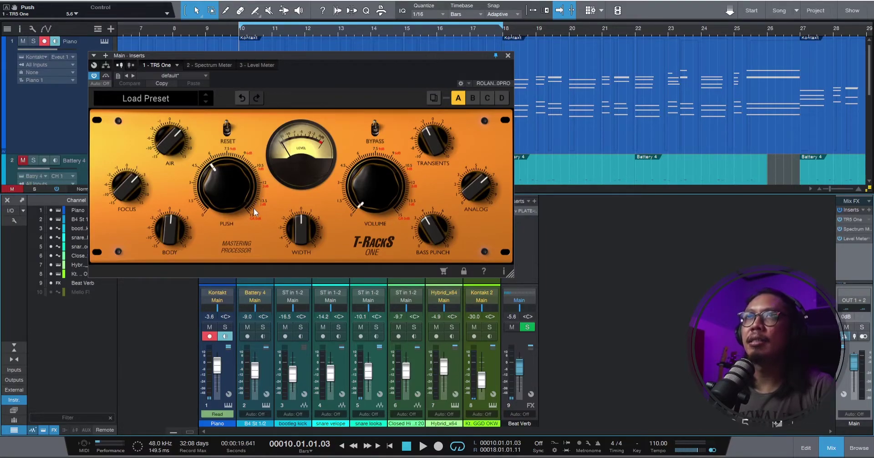
{"action": "key", "text": "space"}
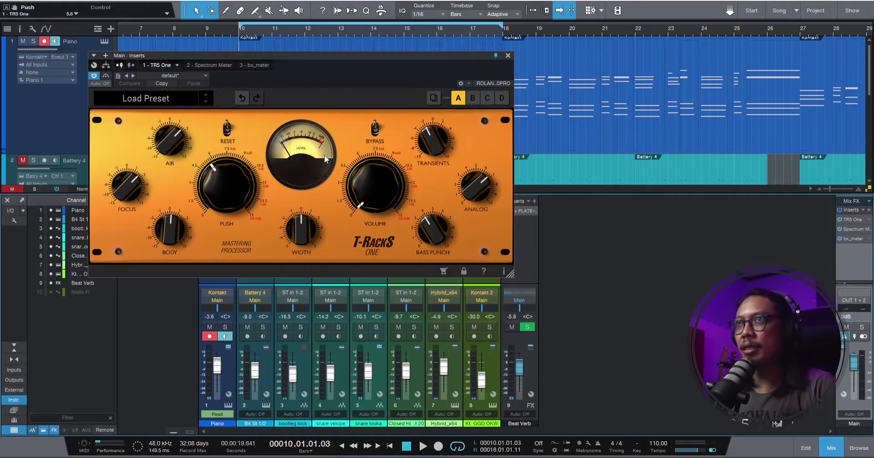
{"action": "mouse_move", "coordinate": [385, 206]}
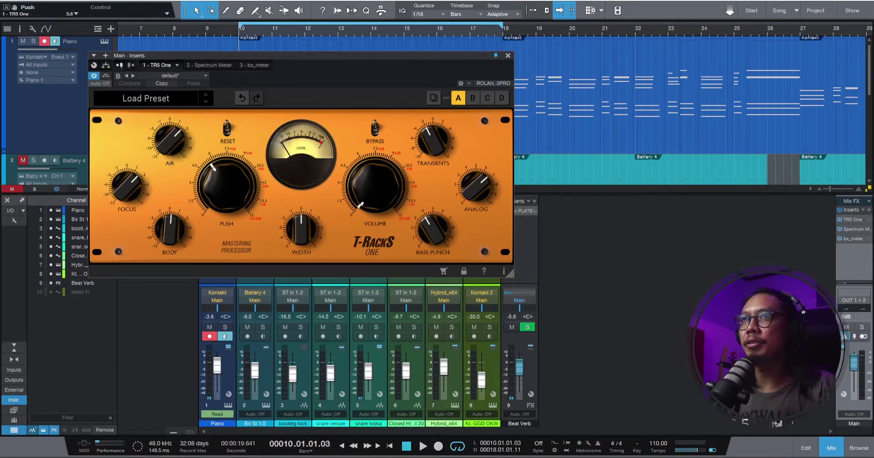
{"action": "left_click_drag", "start_coordinate": [231, 200], "coordinate": [231, 185]}
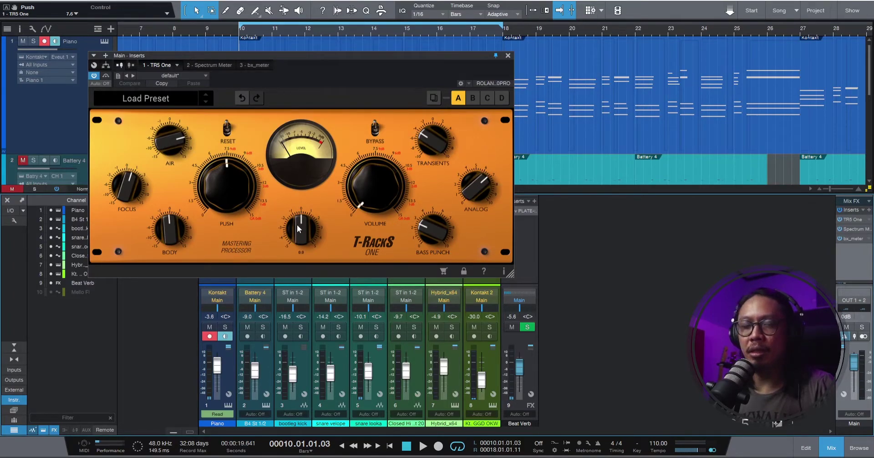
Step: Play the looped section and raise the Volume control to 4.1 while listening
{"action": "key", "text": "space"}
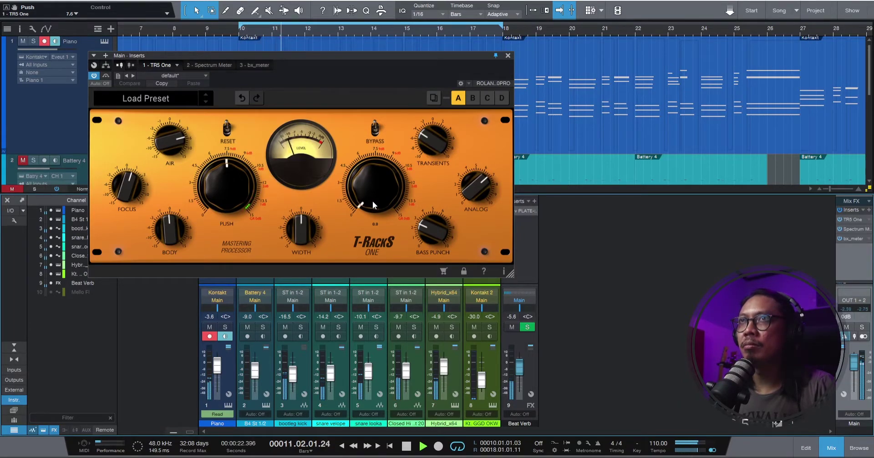
{"action": "left_click_drag", "start_coordinate": [373, 201], "coordinate": [375, 165]}
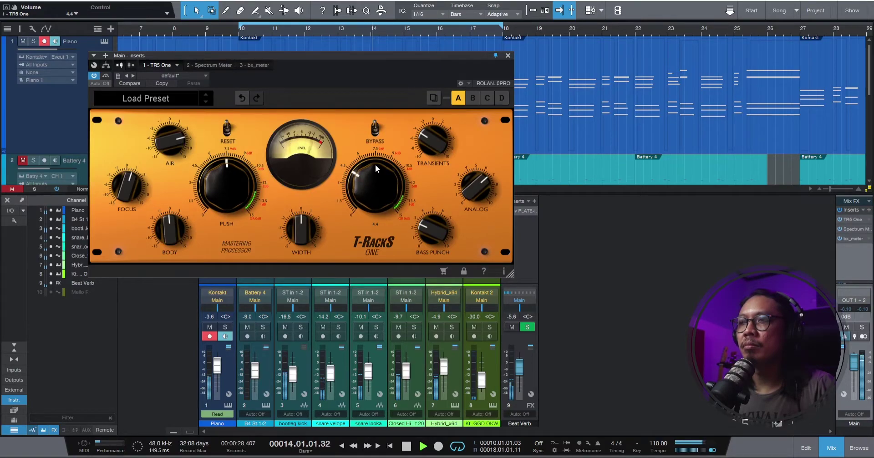
{"action": "left_click_drag", "start_coordinate": [375, 165], "coordinate": [376, 168]}
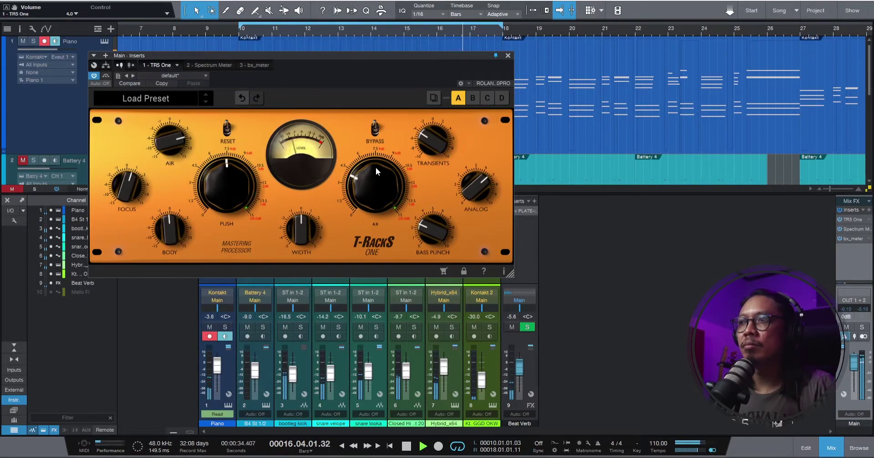
{"action": "left_click_drag", "start_coordinate": [375, 168], "coordinate": [375, 166]}
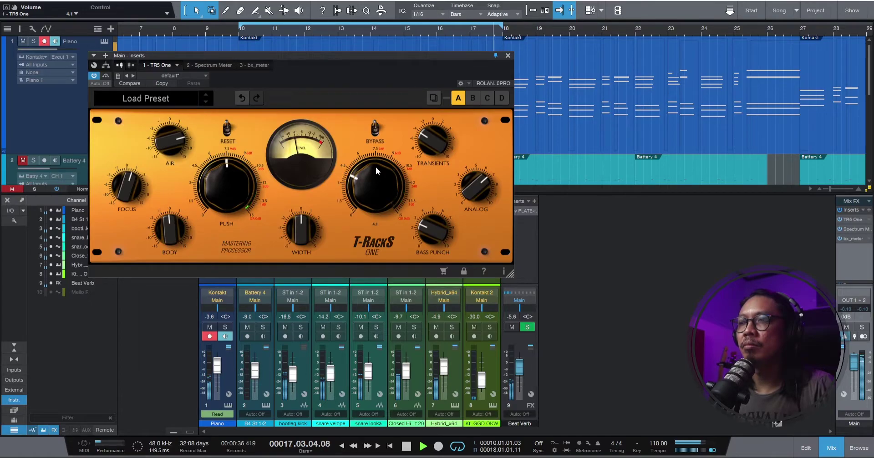
Step: Rebalance the low end and attack during playback: Body at -2.7, Bass Punch at 3.3, and Transients raised slightly
{"action": "left_click_drag", "start_coordinate": [165, 225], "coordinate": [167, 234]}
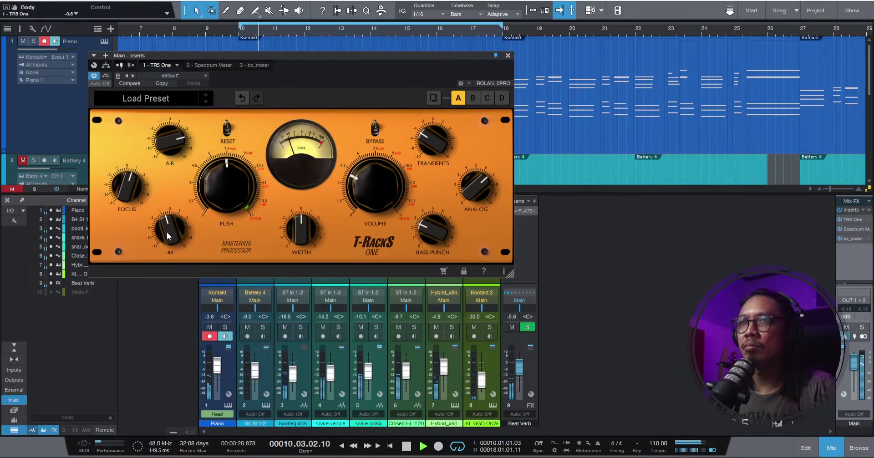
{"action": "left_click_drag", "start_coordinate": [167, 236], "coordinate": [168, 236]}
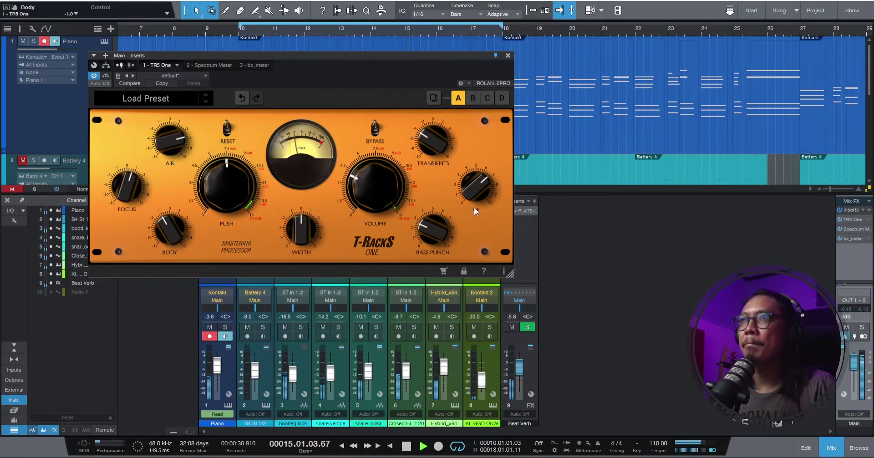
{"action": "left_click_drag", "start_coordinate": [435, 147], "coordinate": [435, 144]}
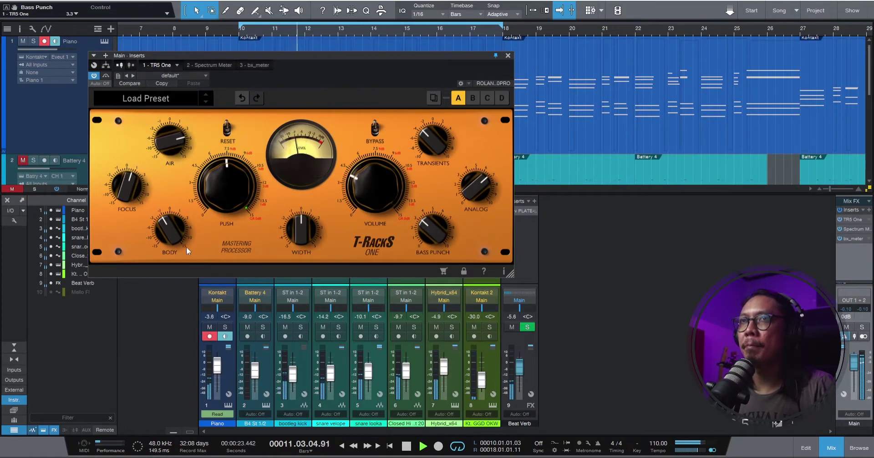
{"action": "left_click_drag", "start_coordinate": [168, 235], "coordinate": [170, 246]}
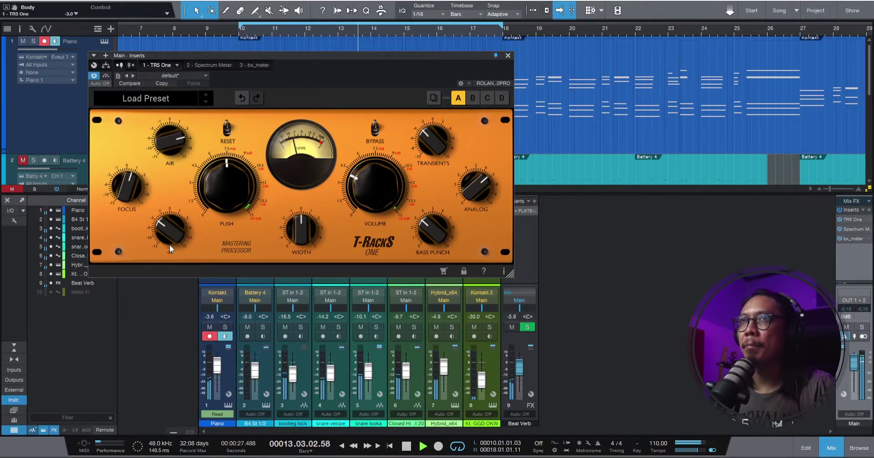
{"action": "left_click_drag", "start_coordinate": [169, 245], "coordinate": [170, 246]}
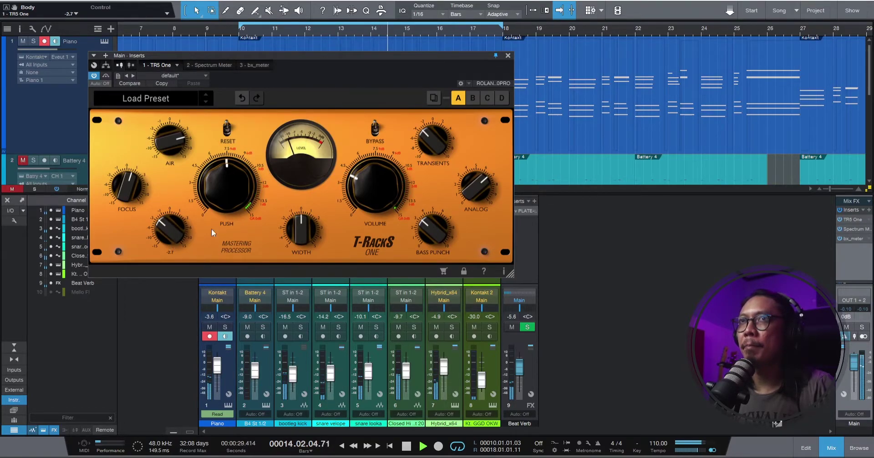
Step: Fine-tune the Volume control between 4.2 and 4.1, leave it at 4.1, and stop playback
{"action": "mouse_move", "coordinate": [384, 187]}
{"action": "left_click_drag", "start_coordinate": [384, 189], "coordinate": [384, 188]}
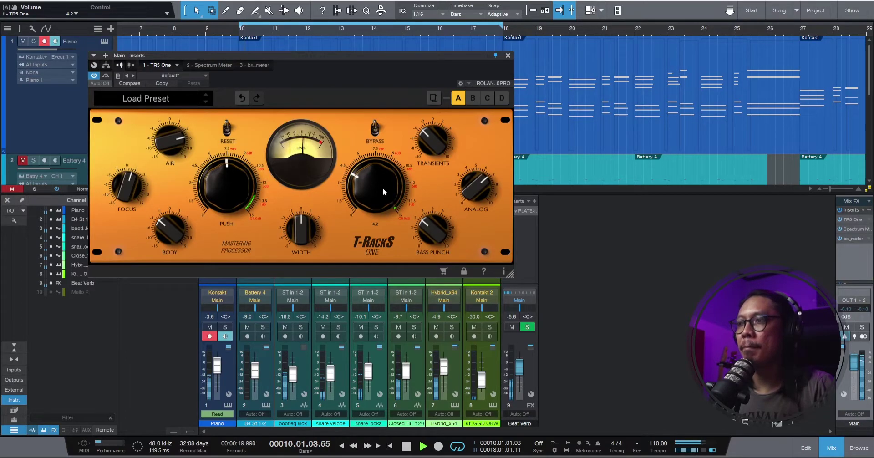
{"action": "left_click_drag", "start_coordinate": [383, 187], "coordinate": [382, 188]}
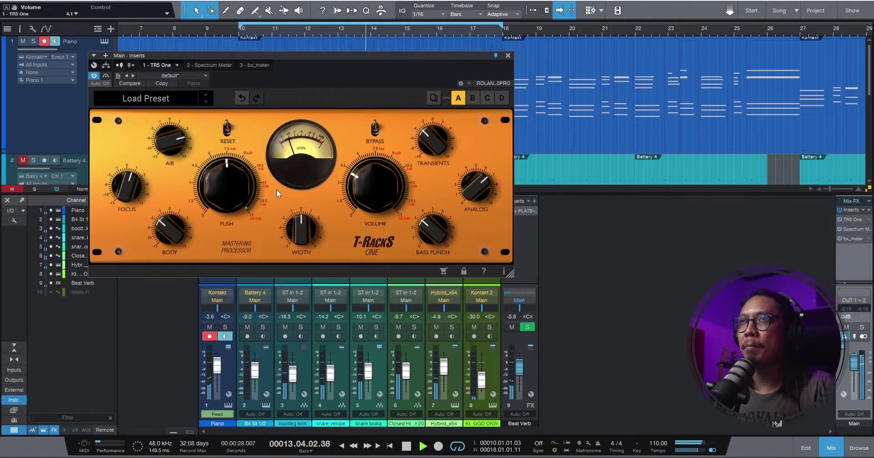
{"action": "key", "text": "space"}
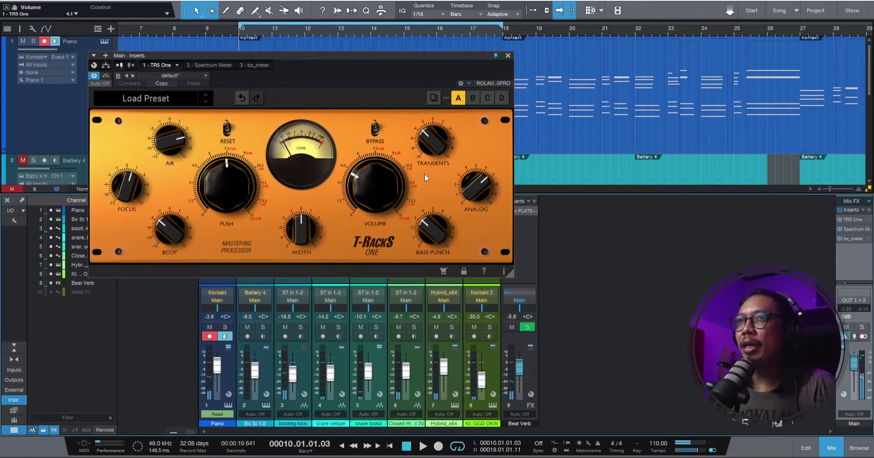
Step: Audition the looped section from bar 10 with the current plug-in settings and stop playback
{"action": "mouse_move", "coordinate": [384, 184]}
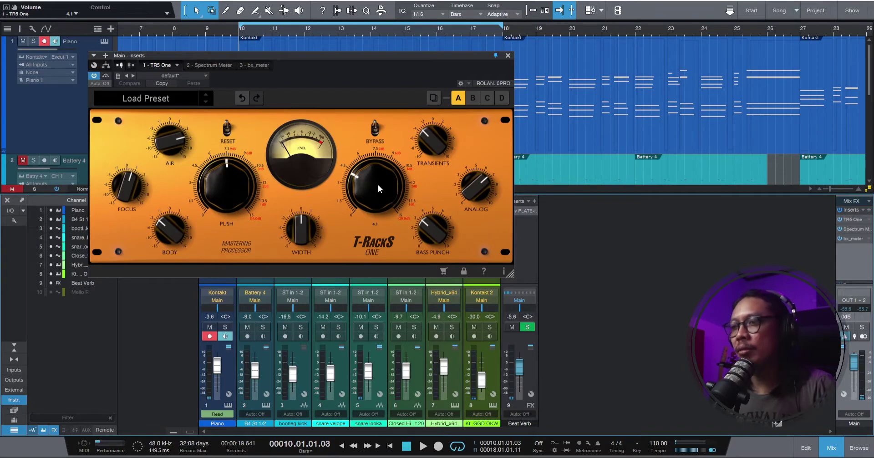
{"action": "mouse_move", "coordinate": [378, 198]}
{"action": "key", "text": "space"}
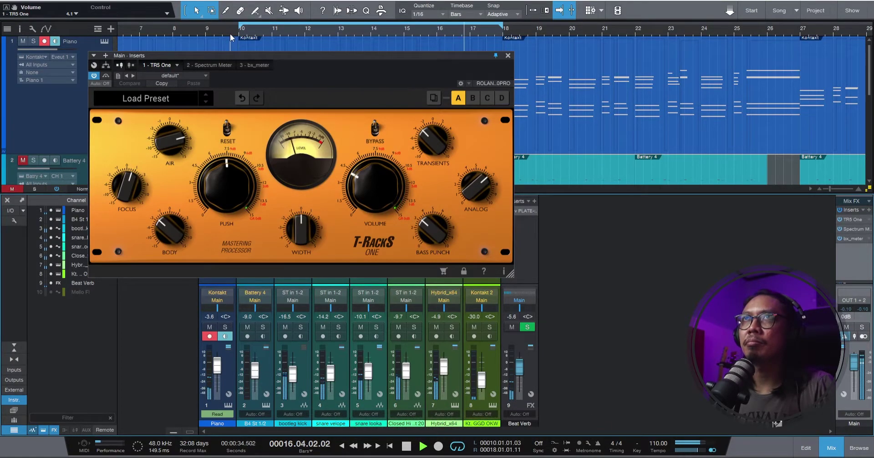
{"action": "scroll", "coordinate": [230, 33], "scroll_direction": "up", "scroll_amount": 3}
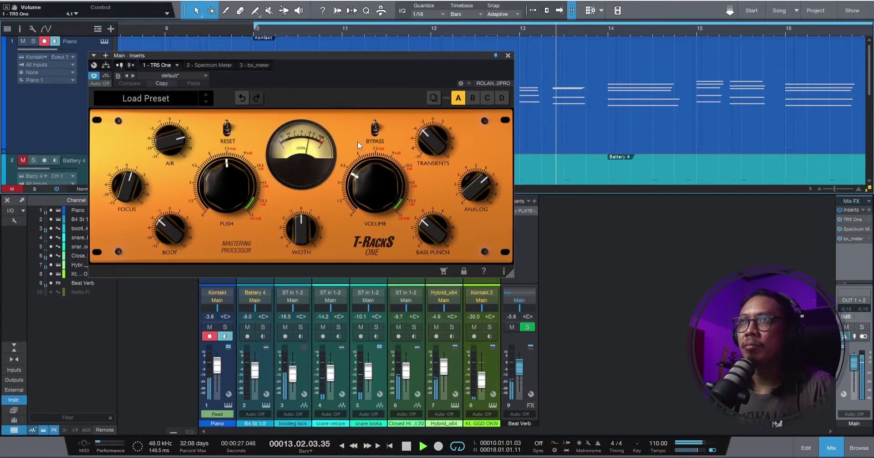
{"action": "key", "text": "space"}
{"action": "key", "text": "f"}
{"action": "key", "text": "w"}
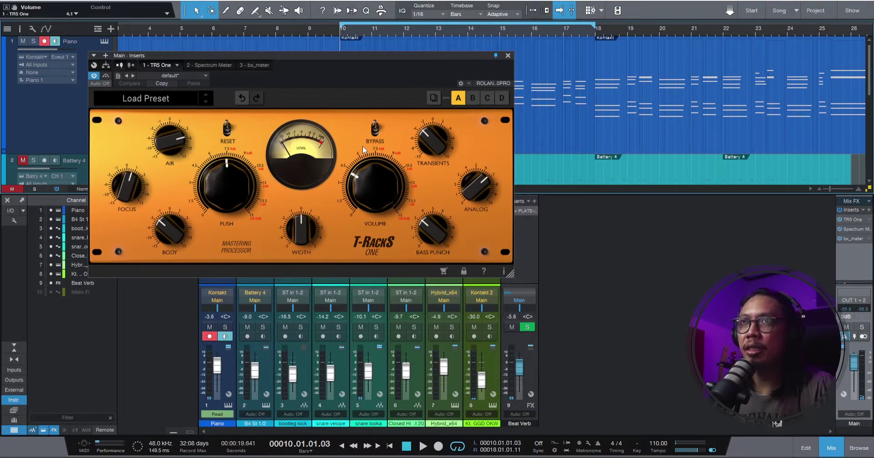
Step: Audition the Width control at -5.0 and -4.2, stop playback, and bring Width back to -0.3
{"action": "key", "text": "space"}
{"action": "left_click_drag", "start_coordinate": [301, 235], "coordinate": [306, 300]}
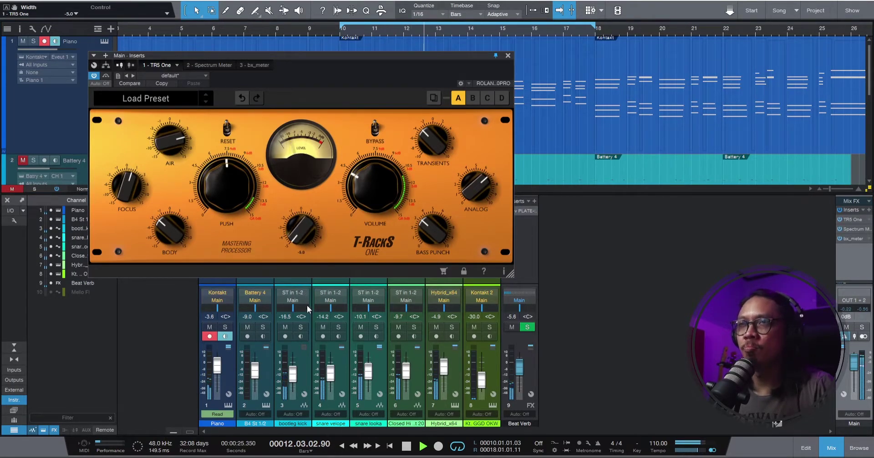
{"action": "left_click_drag", "start_coordinate": [307, 305], "coordinate": [305, 288]}
{"action": "key", "text": "space"}
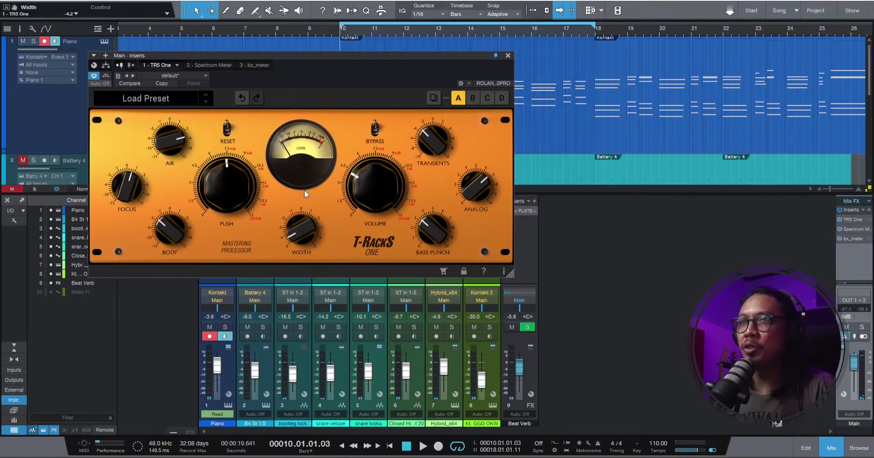
{"action": "left_click_drag", "start_coordinate": [301, 230], "coordinate": [305, 183]}
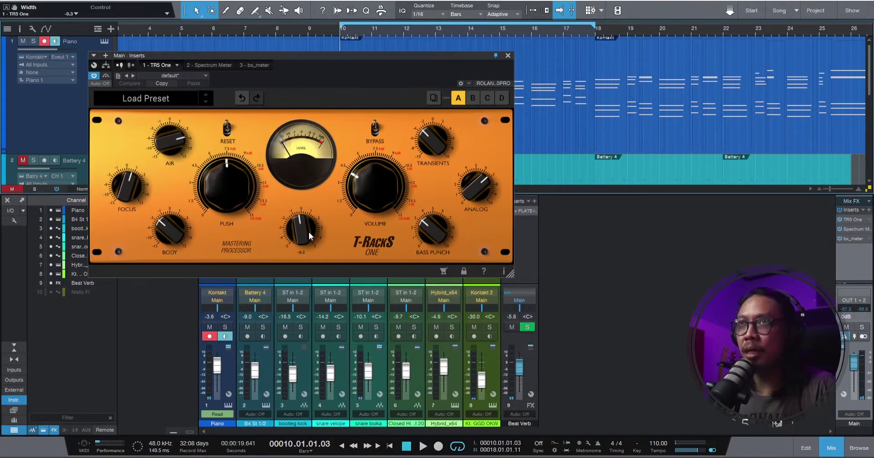
Step: Audition the Width control at its 5.0 maximum, bring it back to 0.4 while listening, and stop playback
{"action": "key", "text": "space"}
{"action": "left_click_drag", "start_coordinate": [305, 225], "coordinate": [307, 160]}
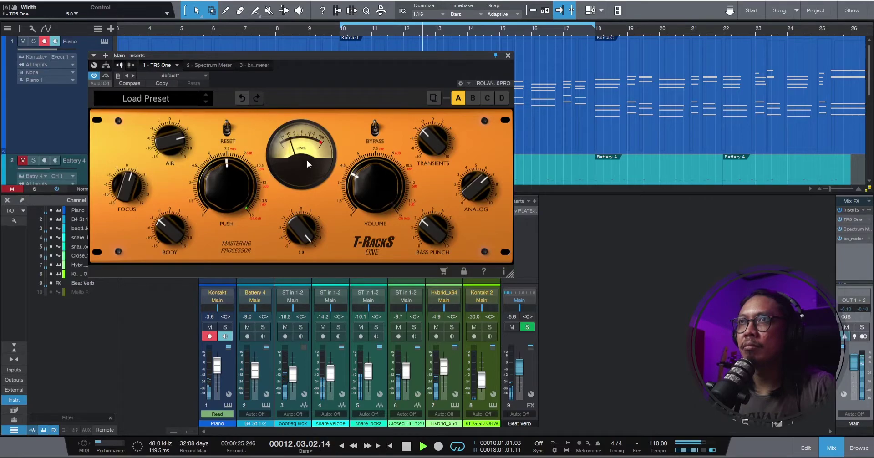
{"action": "left_click_drag", "start_coordinate": [307, 160], "coordinate": [308, 225]}
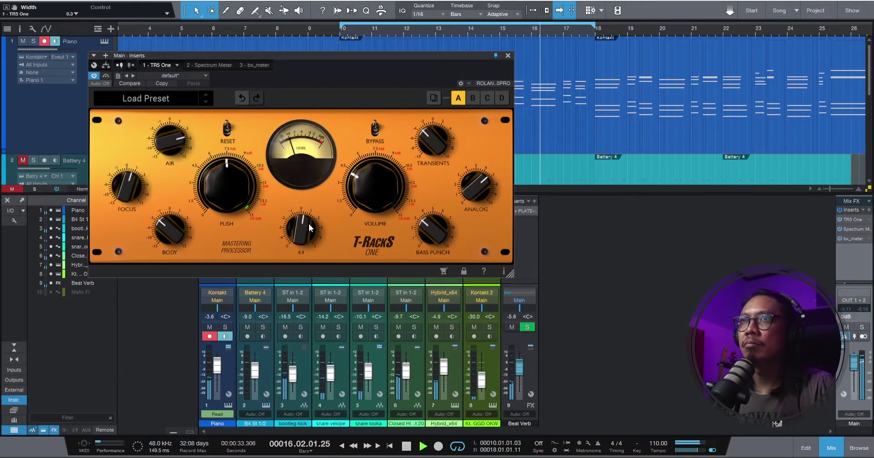
{"action": "key", "text": "space"}
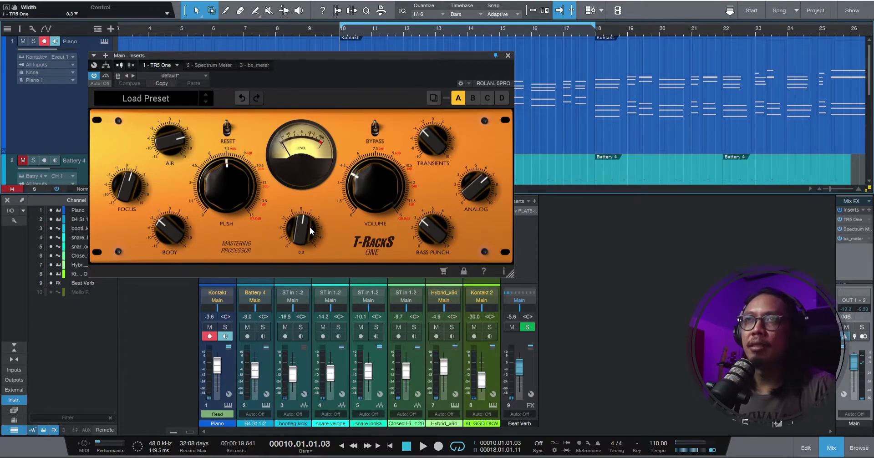
{"action": "key", "text": "space"}
{"action": "left_click_drag", "start_coordinate": [310, 227], "coordinate": [307, 226]}
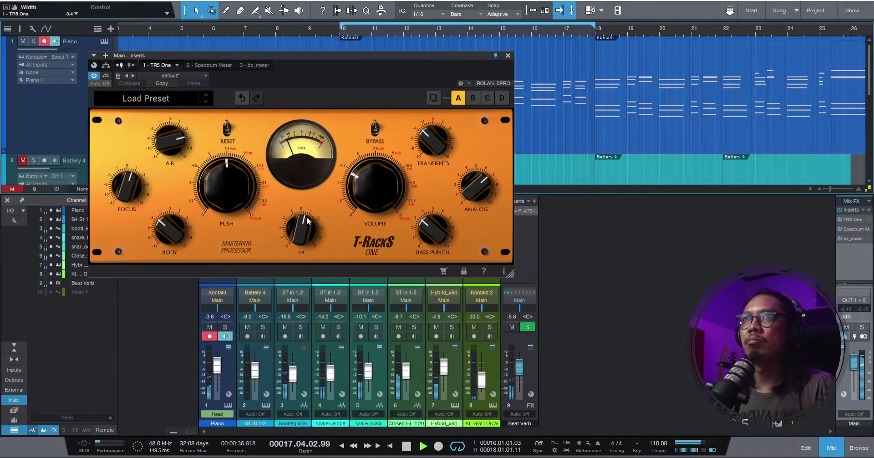
{"action": "key", "text": "space"}
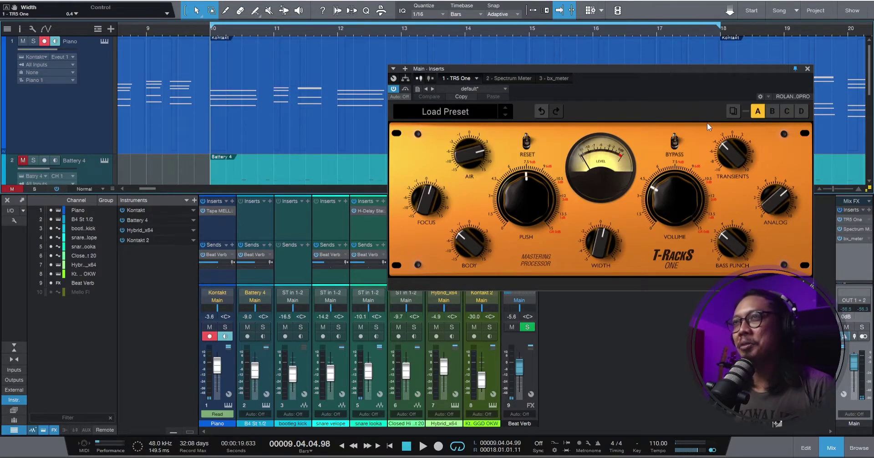
Step: Move the T-RackS One window toward the centre of the song view
{"action": "left_click_drag", "start_coordinate": [673, 71], "coordinate": [532, 64]}
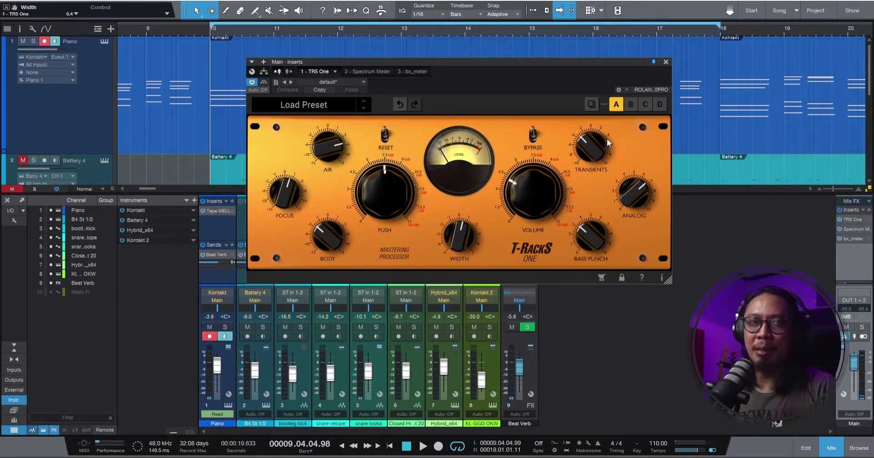
{"action": "mouse_move", "coordinate": [605, 156]}
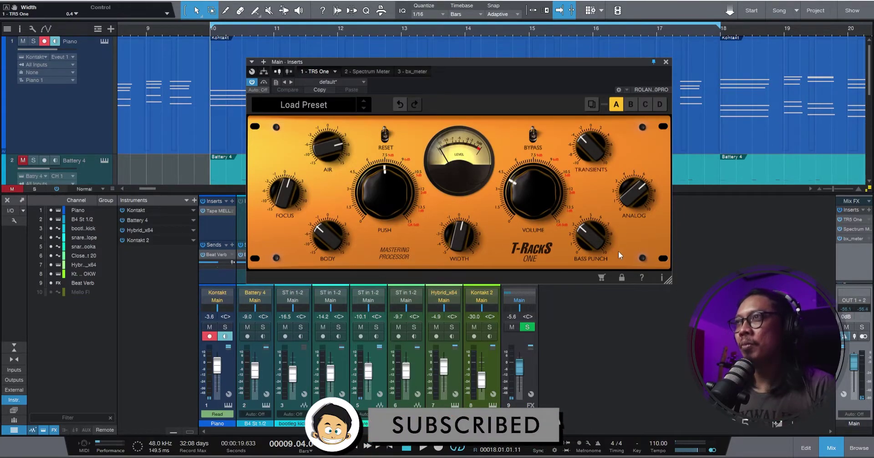
{"action": "mouse_move", "coordinate": [592, 259]}
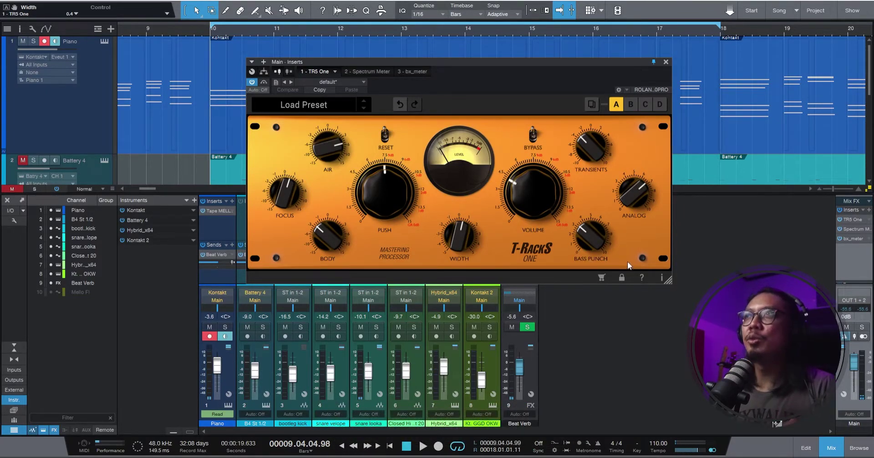